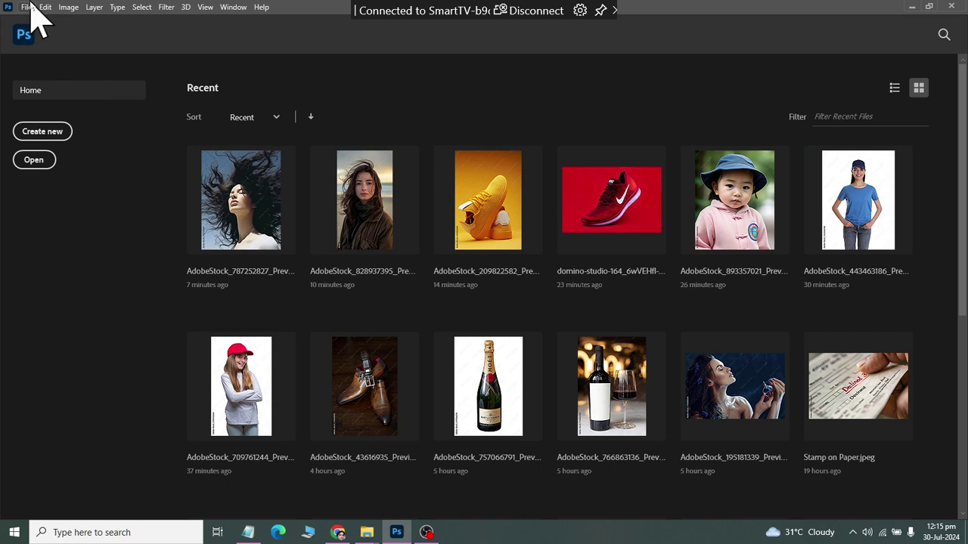
# - Create a new 1920 x 1080 px document from the Web Large preset with an artboard
pyautogui.click(27, 7)
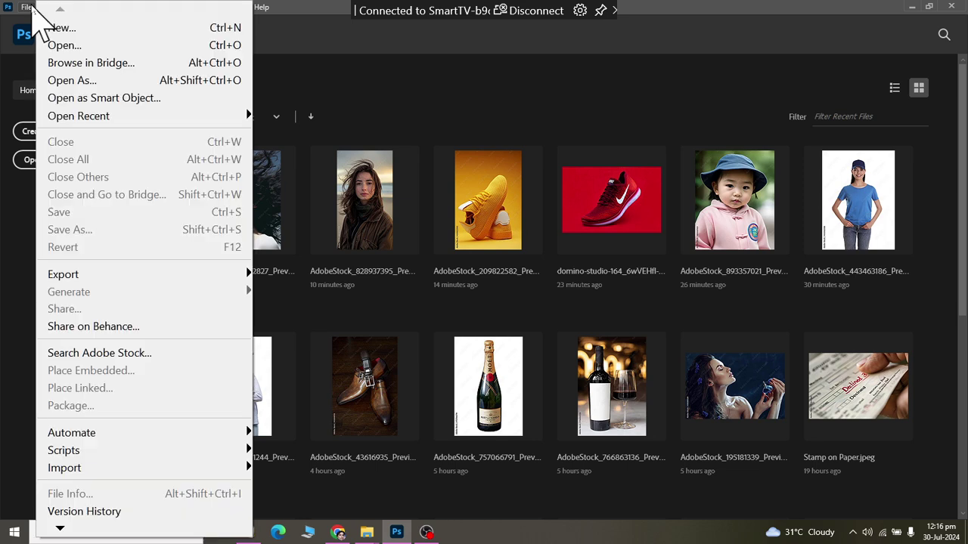
pyautogui.click(45, 28)
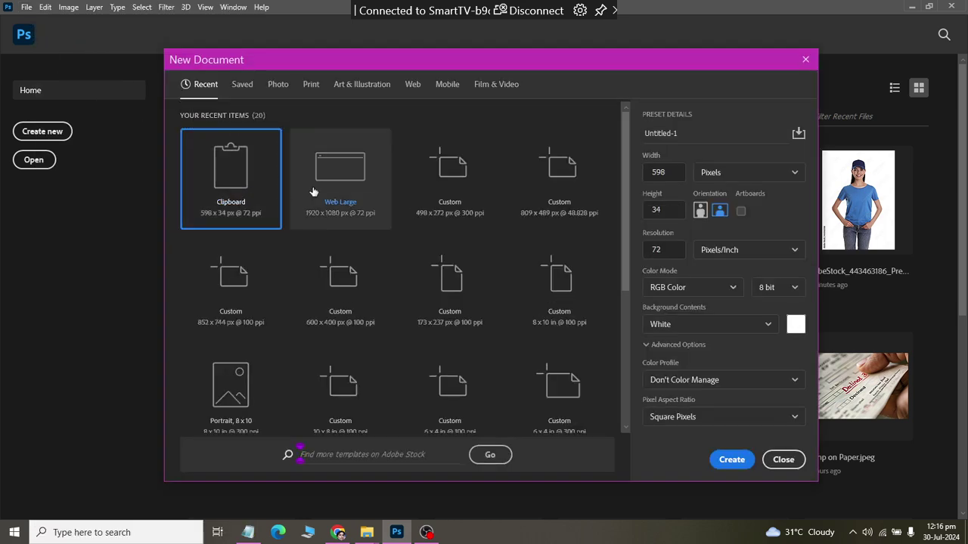
pyautogui.click(315, 190)
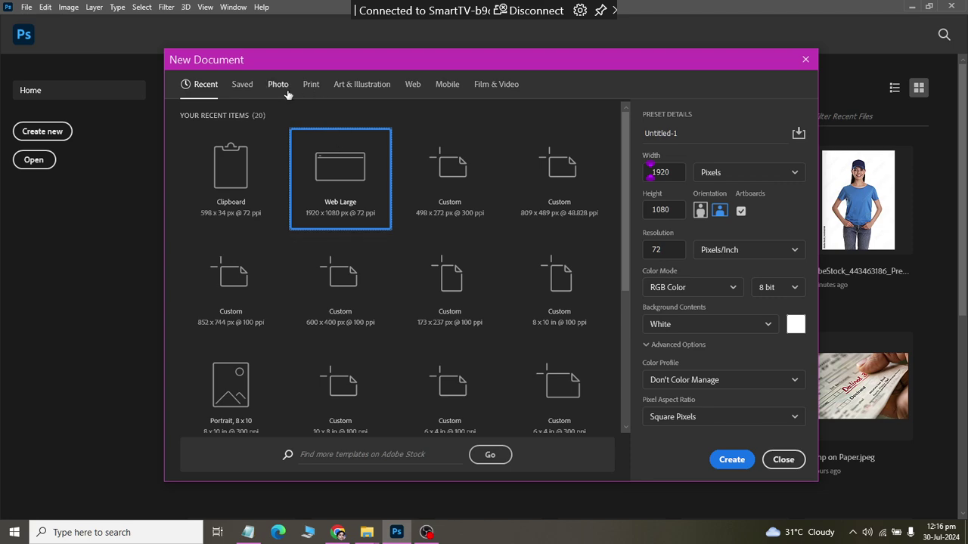
pyautogui.click(730, 459)
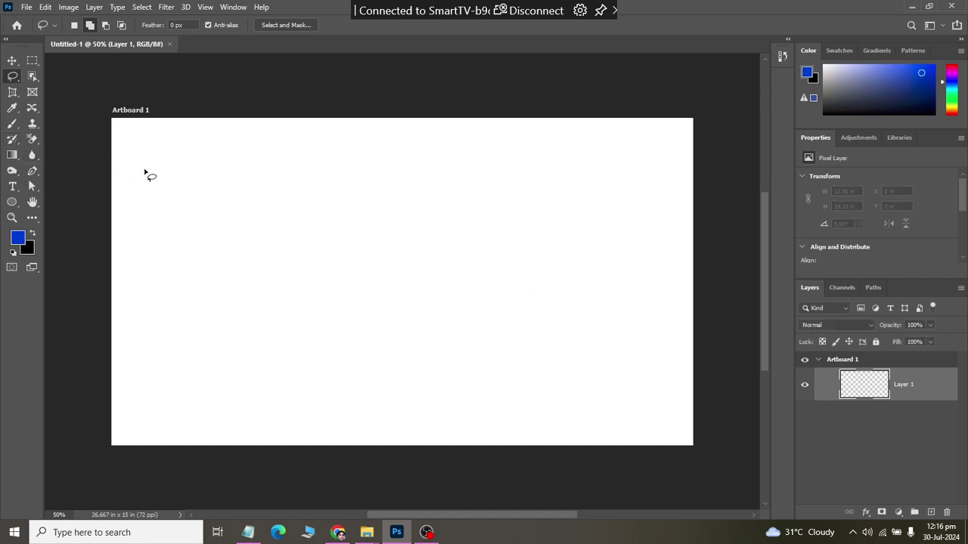
# - Select the standard Brush Tool and set it to 100 px size with 0% hardness
pyautogui.click(11, 126)
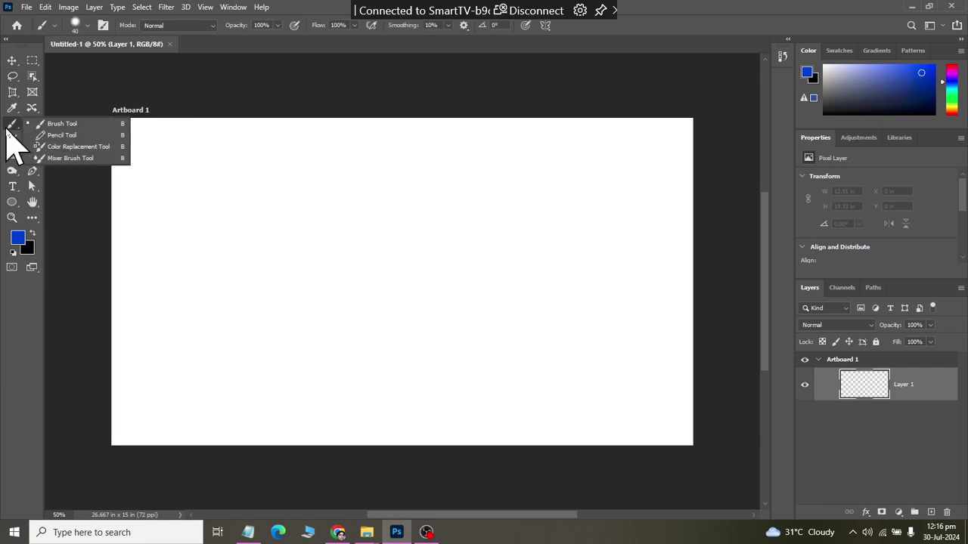
pyautogui.click(65, 125)
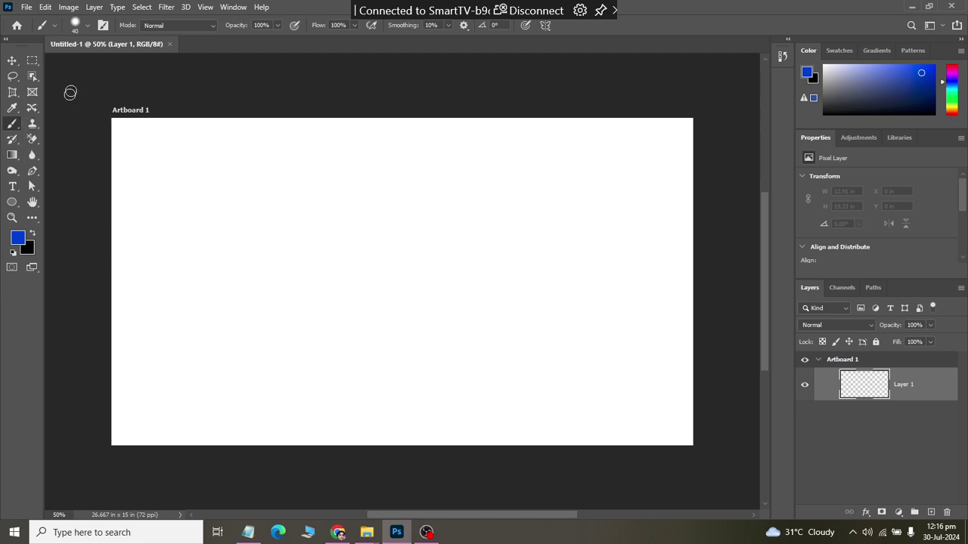
pyautogui.click(89, 28)
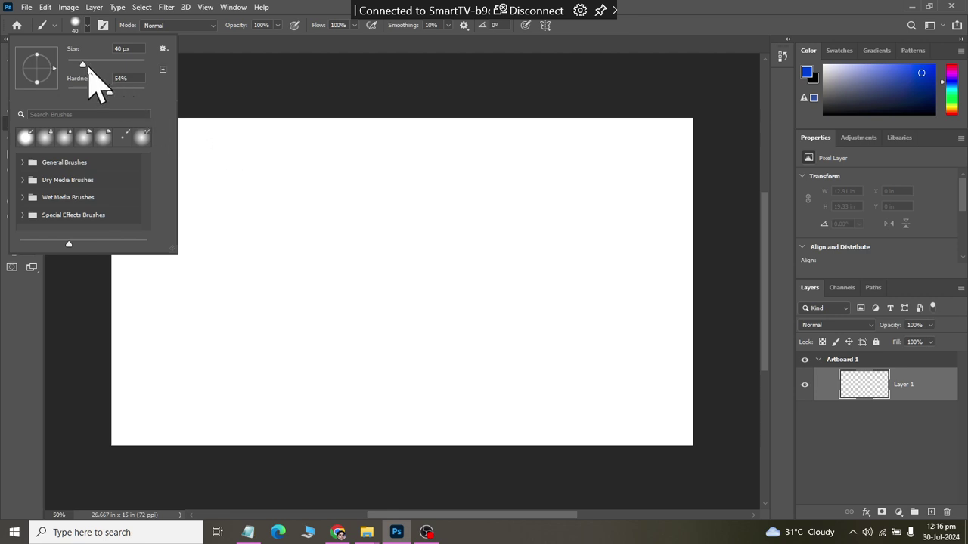
pyautogui.moveTo(82, 65); pyautogui.dragTo(140, 72)
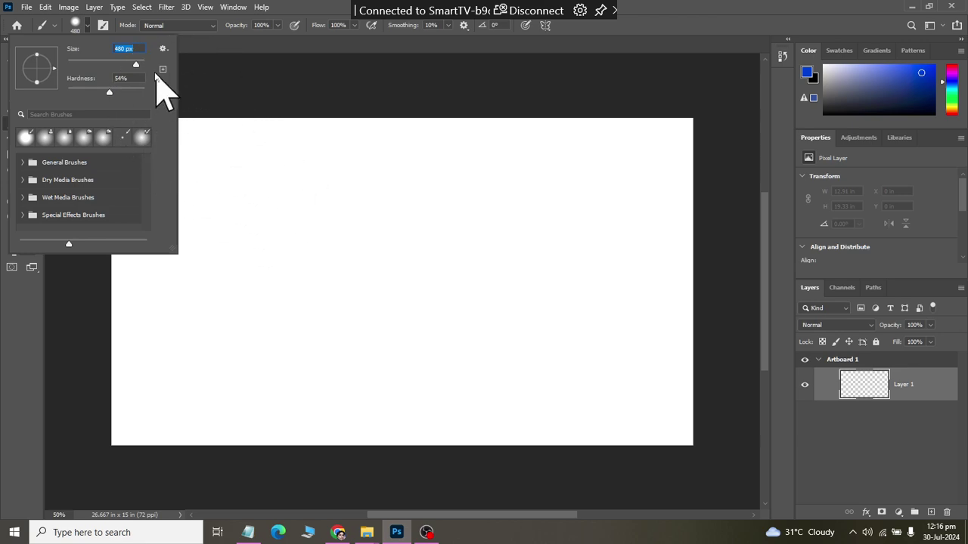
pyautogui.moveTo(136, 65)
pyautogui.mouseDown()
pyautogui.moveTo(94, 67)
pyautogui.moveTo(106, 72)
pyautogui.mouseUp()
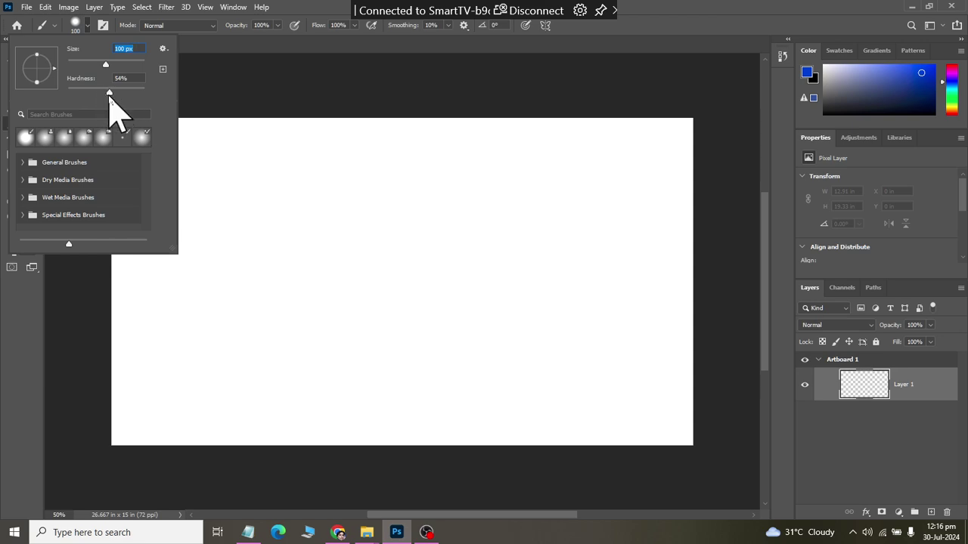
pyautogui.moveTo(108, 92); pyautogui.dragTo(49, 95)
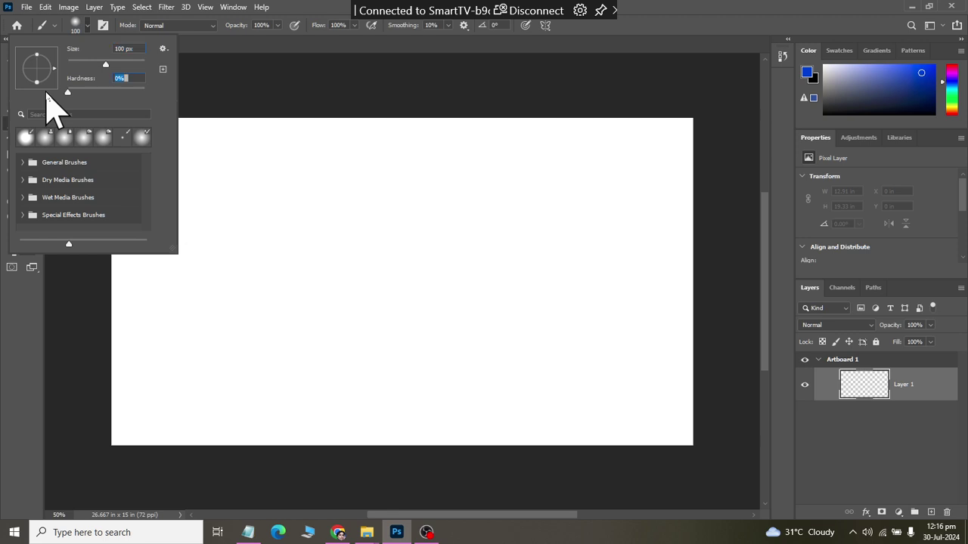
pyautogui.click(9, 295)
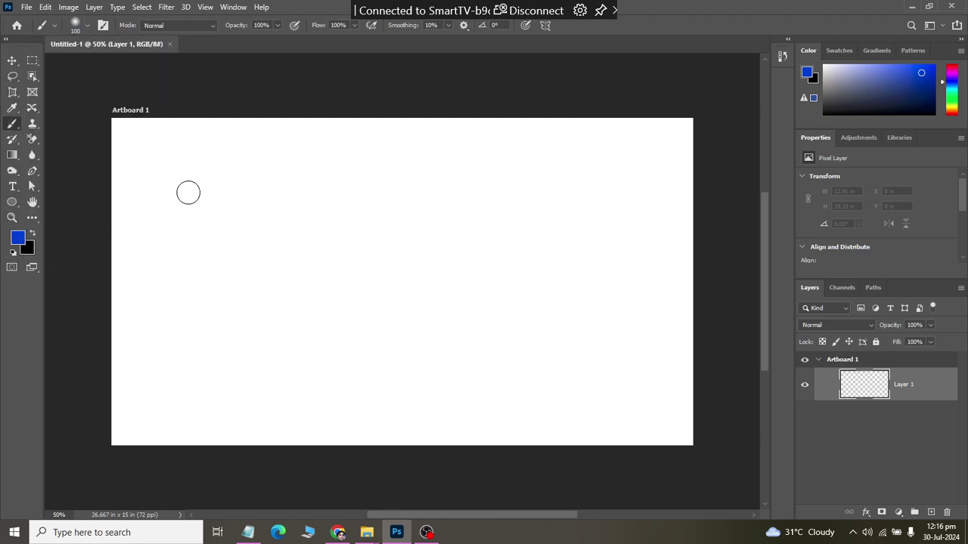
# - Paint a soft 0%-hardness blue stroke, then a second blue stroke at 50% hardness below it
pyautogui.moveTo(188, 193); pyautogui.dragTo(556, 194)
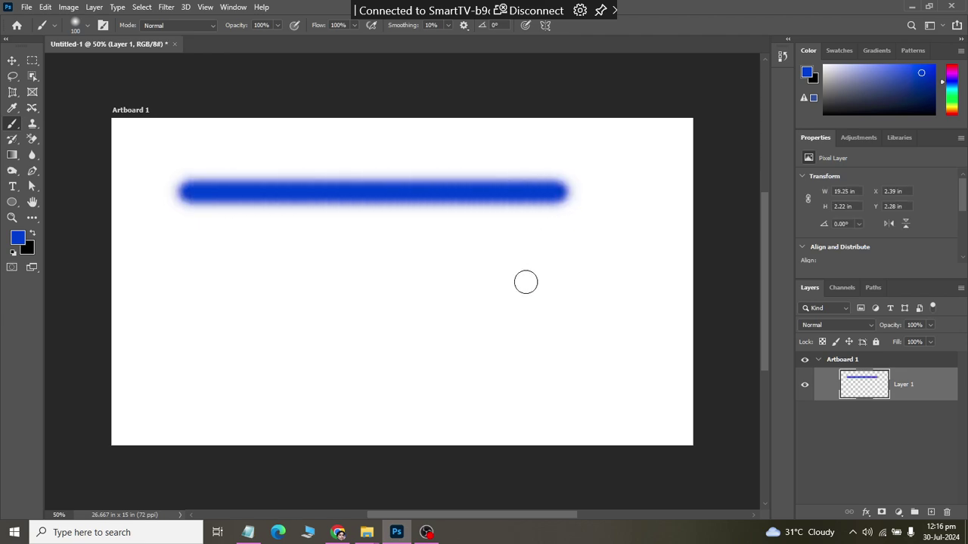
pyautogui.click(86, 28)
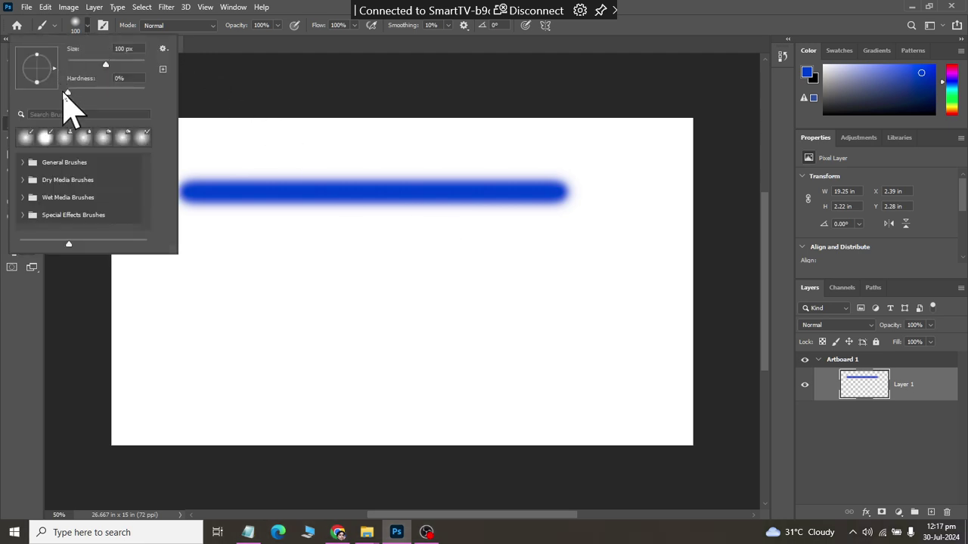
pyautogui.moveTo(66, 94); pyautogui.dragTo(106, 95)
pyautogui.moveTo(194, 270); pyautogui.dragTo(559, 263)
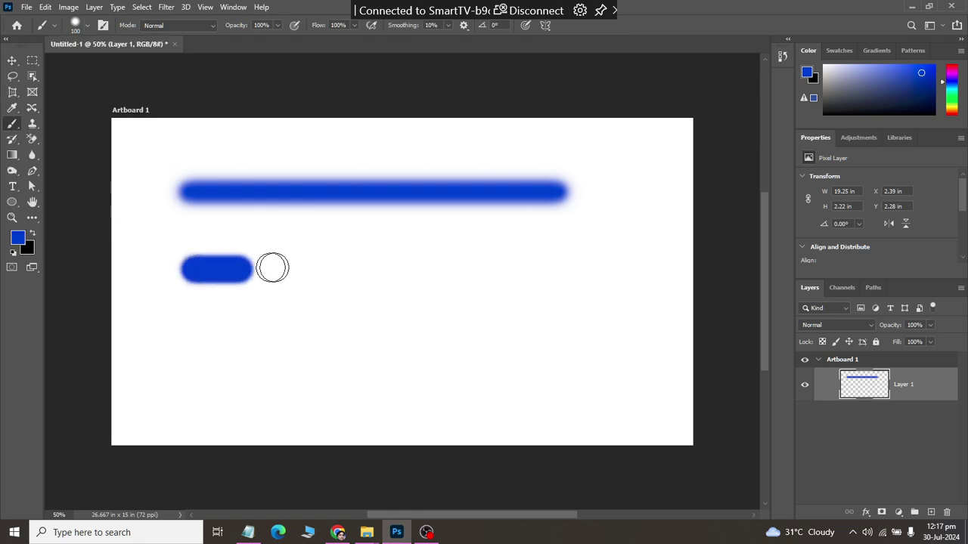
# - Raise brush hardness to maximum and paint a hard-edged blue stroke across the lower artboard
pyautogui.click(88, 28)
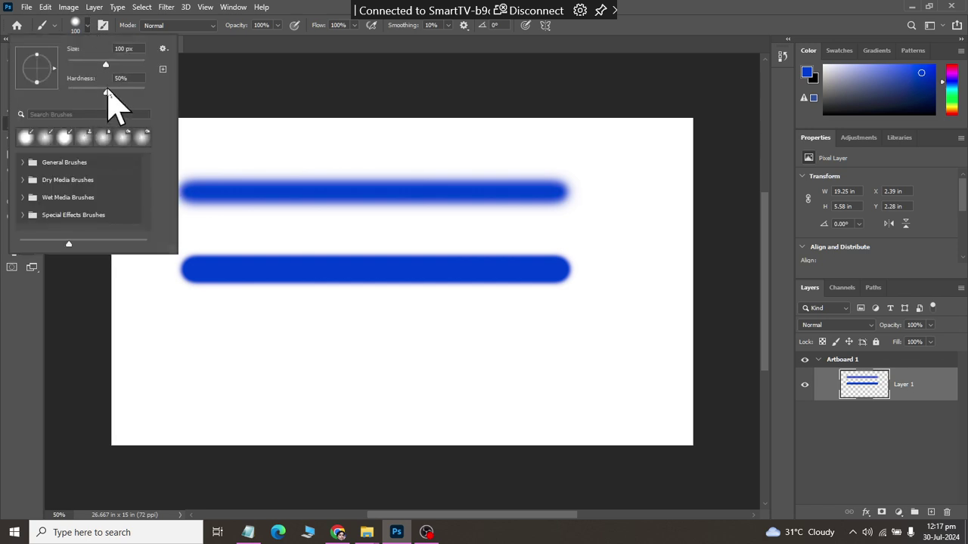
pyautogui.moveTo(106, 92); pyautogui.dragTo(173, 106)
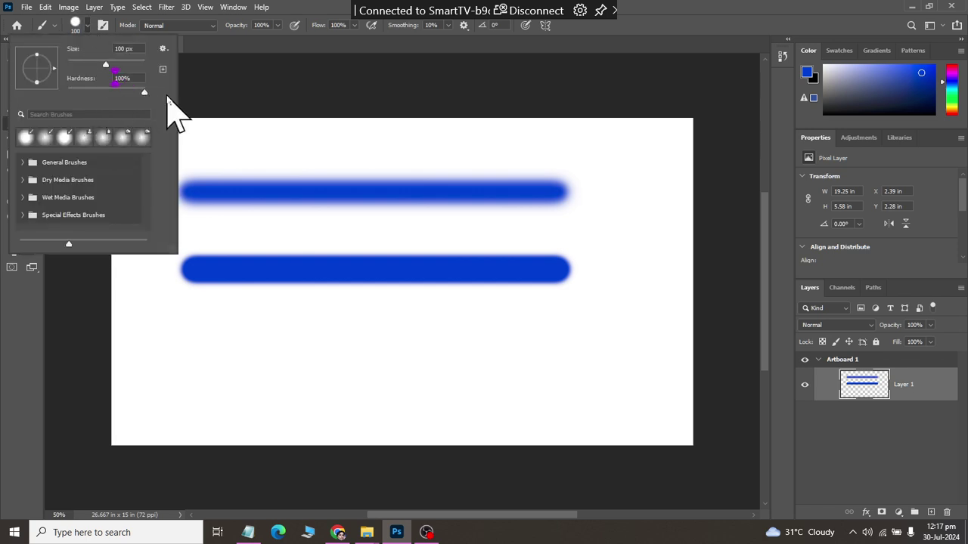
pyautogui.click(186, 350)
pyautogui.moveTo(188, 350); pyautogui.dragTo(569, 350)
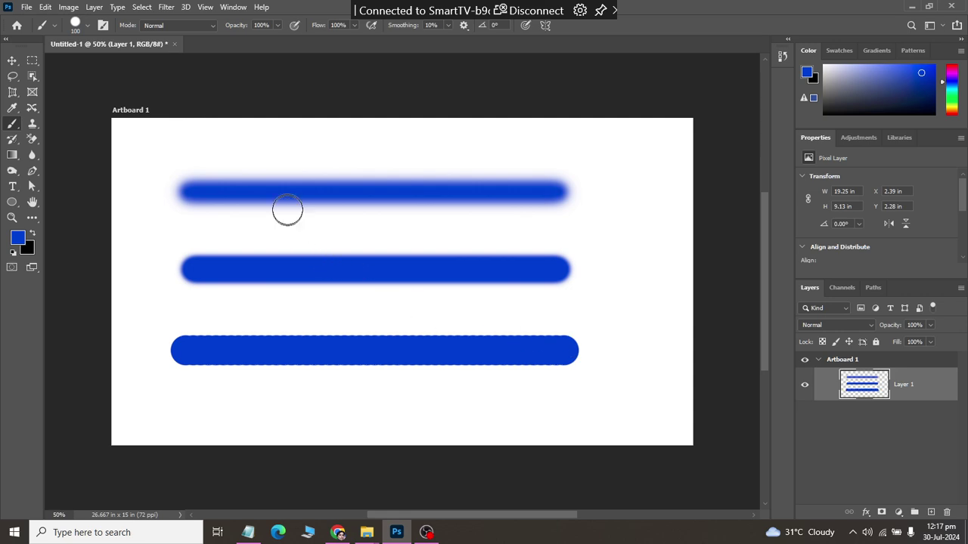
# - Zoom in on the blue strokes, then zoom out to about 71% so all three fit
pyautogui.hscroll(-2, 289, 189)
pyautogui.hscroll(2, 287, 190)
pyautogui.scroll(2, 315, 212)
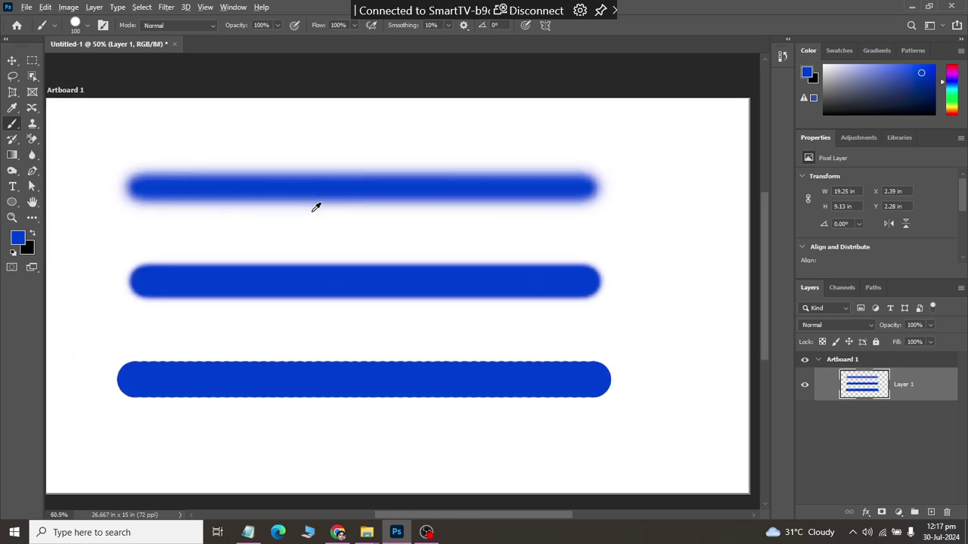
pyautogui.scroll(1, 312, 212)
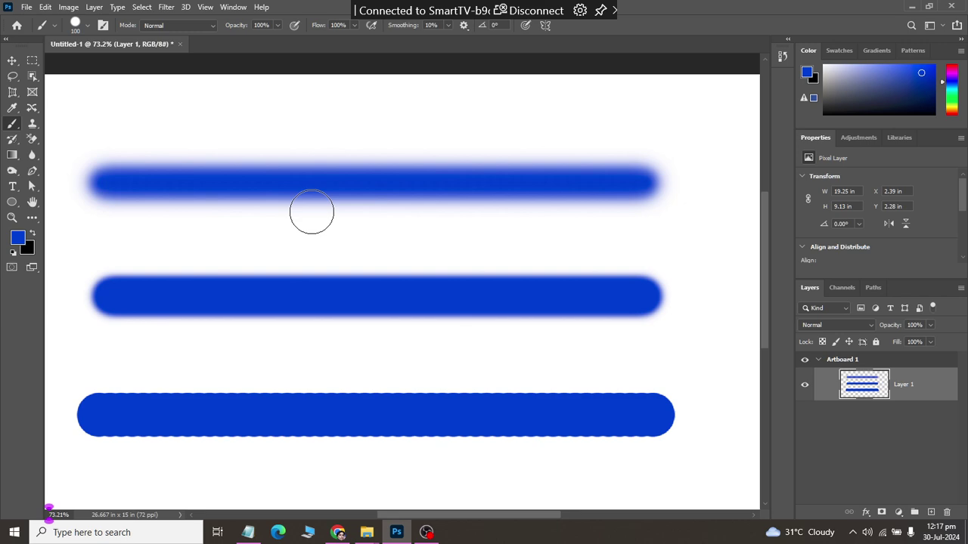
pyautogui.scroll(1, 270, 140)
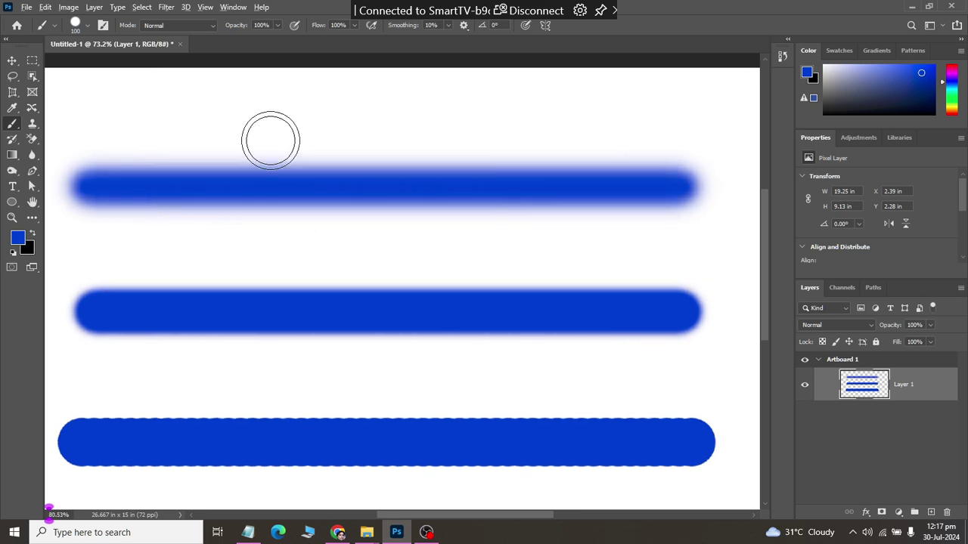
pyautogui.scroll(2, 270, 141)
pyautogui.scroll(3, 270, 141)
pyautogui.scroll(1, 270, 140)
pyautogui.scroll(1, 269, 142)
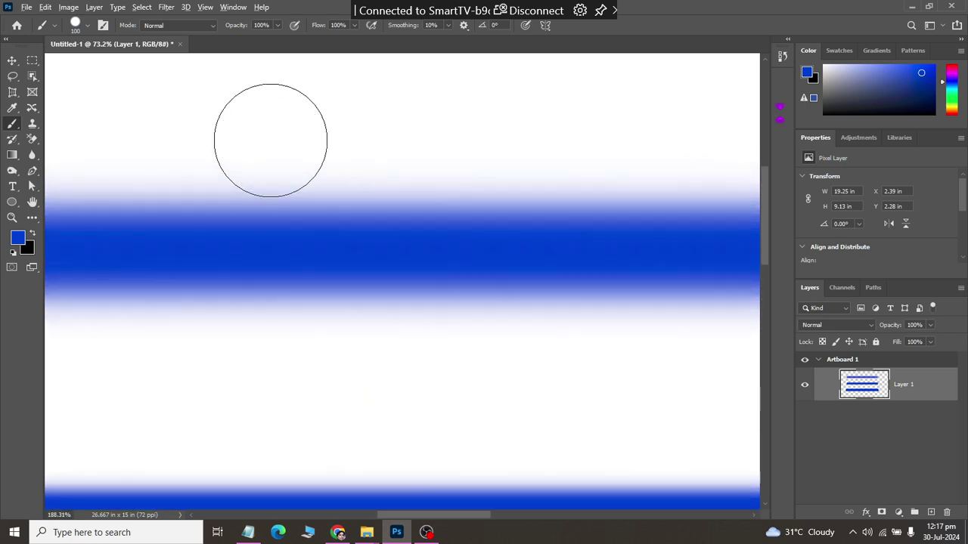
pyautogui.scroll(1, 250, 140)
pyautogui.scroll(1, 292, 335)
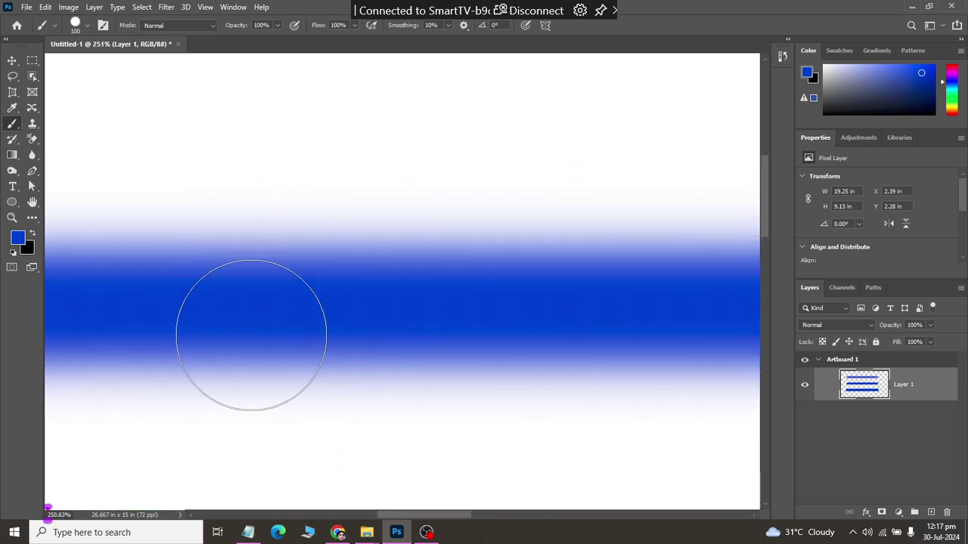
pyautogui.scroll(-2, 254, 343)
pyautogui.scroll(-1, 253, 342)
pyautogui.scroll(1, 259, 328)
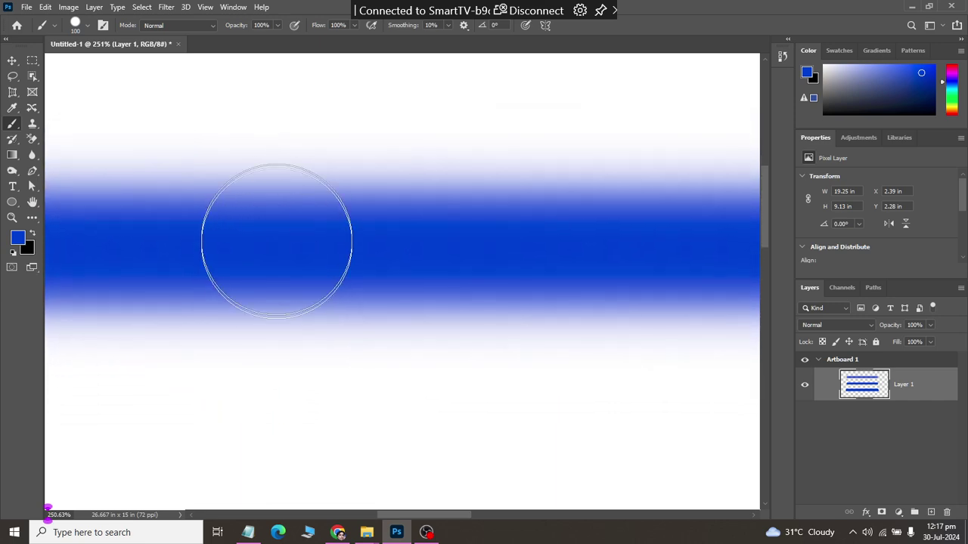
pyautogui.scroll(-1, 277, 238)
pyautogui.scroll(-1, 276, 259)
pyautogui.scroll(-2, 268, 282)
pyautogui.scroll(-2, 268, 281)
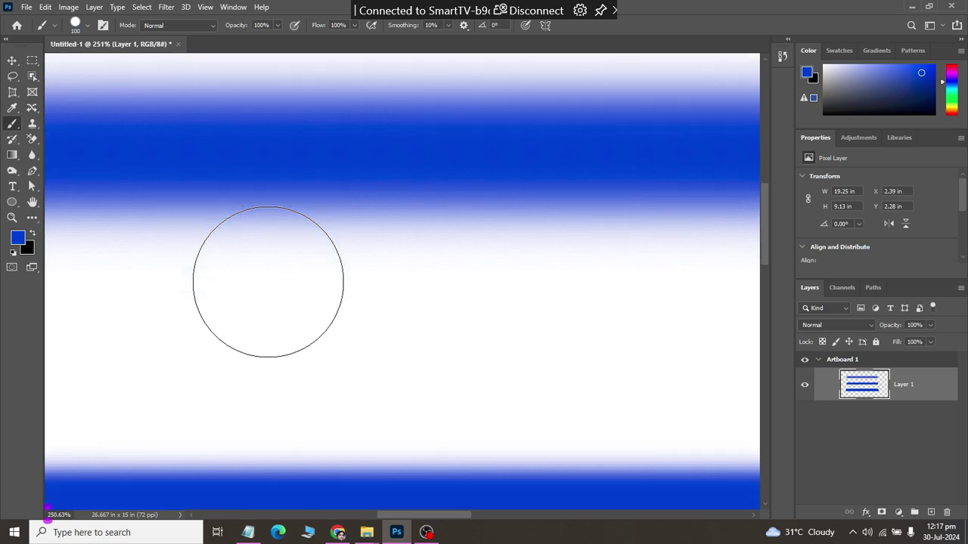
pyautogui.scroll(-1, 269, 281)
pyautogui.scroll(-1, 268, 282)
pyautogui.scroll(-1, 268, 281)
pyautogui.scroll(-1, 269, 281)
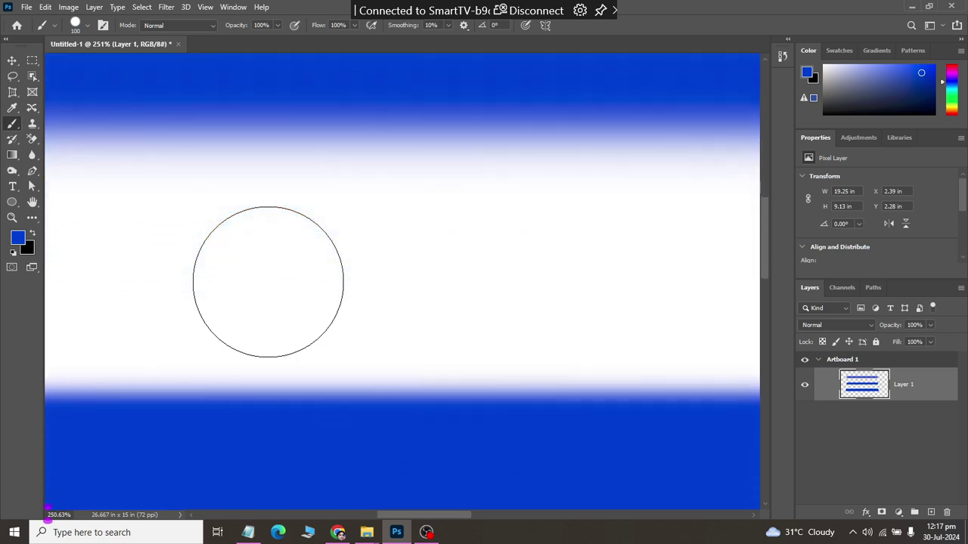
pyautogui.scroll(-2, 269, 280)
pyautogui.scroll(-1, 269, 279)
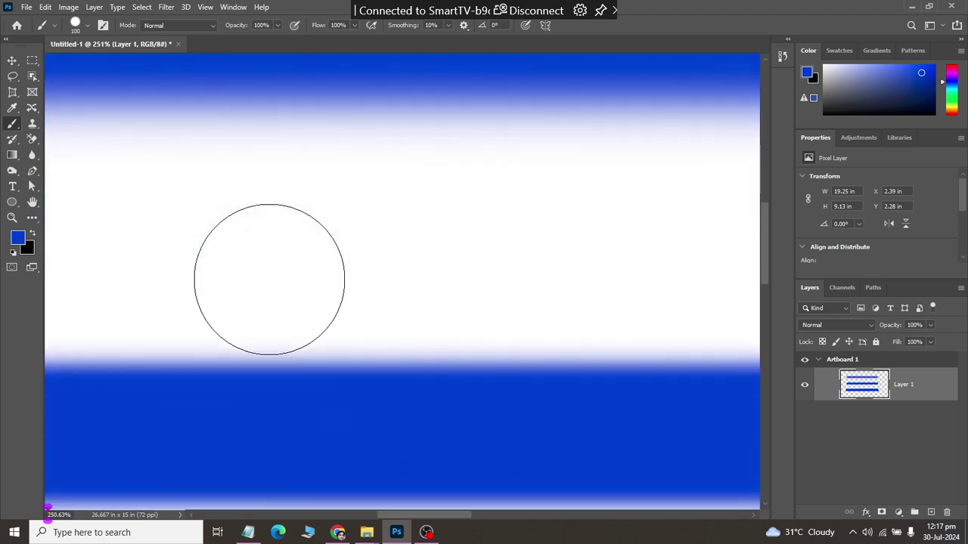
pyautogui.scroll(-1, 269, 280)
pyautogui.scroll(-1, 270, 278)
pyautogui.scroll(-1, 272, 261)
pyautogui.scroll(-1, 272, 261)
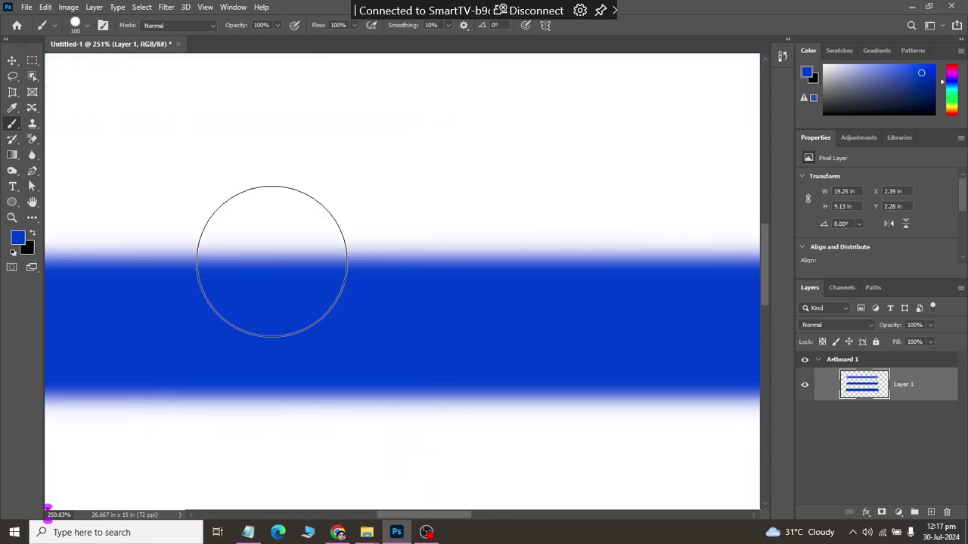
pyautogui.scroll(-2, 272, 261)
pyautogui.scroll(-2, 272, 261)
pyautogui.keyDown('alt'); pyautogui.scroll(-2, 277, 259); pyautogui.keyUp('alt')
pyautogui.scroll(-2, 275, 272)
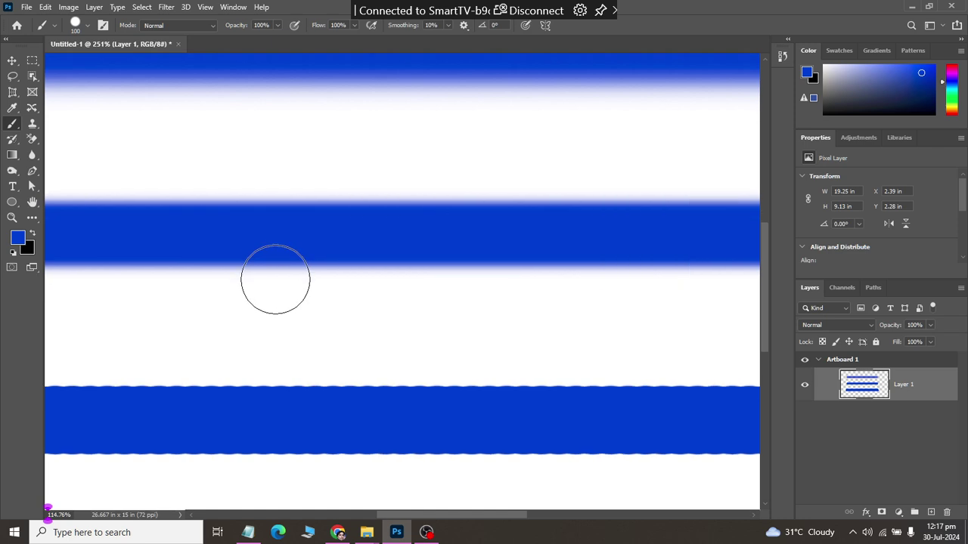
pyautogui.scroll(-2, 287, 337)
pyautogui.scroll(-1, 293, 321)
pyautogui.keyDown('alt'); pyautogui.scroll(-1, 294, 318); pyautogui.keyUp('alt')
pyautogui.keyDown('alt'); pyautogui.scroll(2, 293, 317); pyautogui.keyUp('alt')
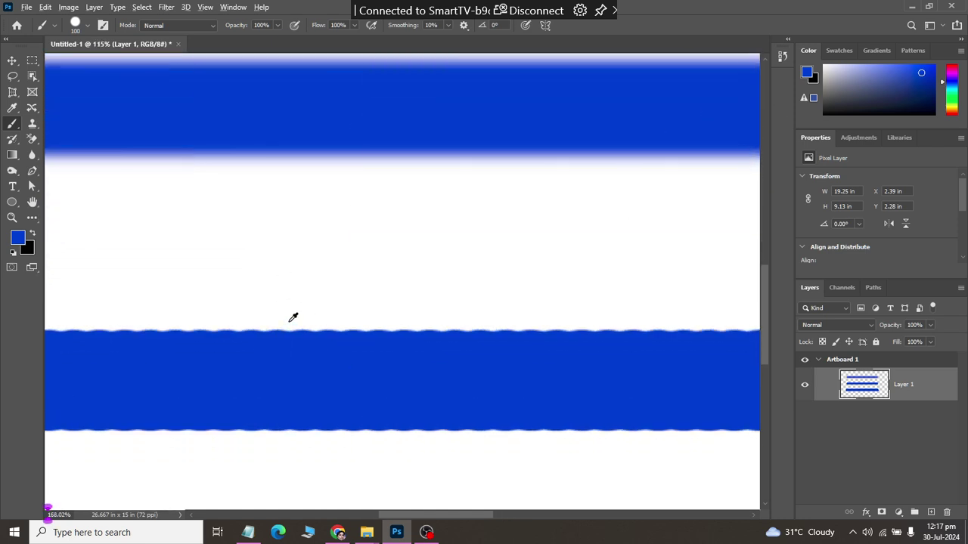
pyautogui.keyDown('alt'); pyautogui.scroll(2, 293, 318); pyautogui.keyUp('alt')
pyautogui.keyDown('alt'); pyautogui.scroll(2, 293, 318); pyautogui.keyUp('alt')
pyautogui.keyDown('alt'); pyautogui.scroll(1, 293, 317); pyautogui.keyUp('alt')
pyautogui.keyDown('alt'); pyautogui.scroll(-2, 293, 318); pyautogui.keyUp('alt')
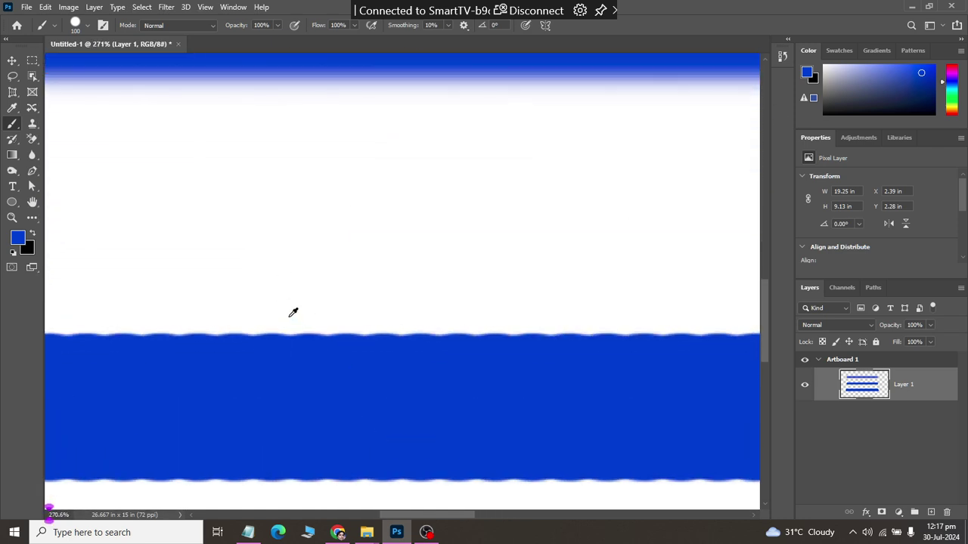
pyautogui.keyDown('alt'); pyautogui.scroll(-2, 293, 317); pyautogui.keyUp('alt')
pyautogui.keyDown('alt'); pyautogui.scroll(-1, 292, 315); pyautogui.keyUp('alt')
pyautogui.keyDown('alt'); pyautogui.scroll(-1, 290, 313); pyautogui.keyUp('alt')
pyautogui.keyDown('alt'); pyautogui.scroll(-1, 290, 313); pyautogui.keyUp('alt')
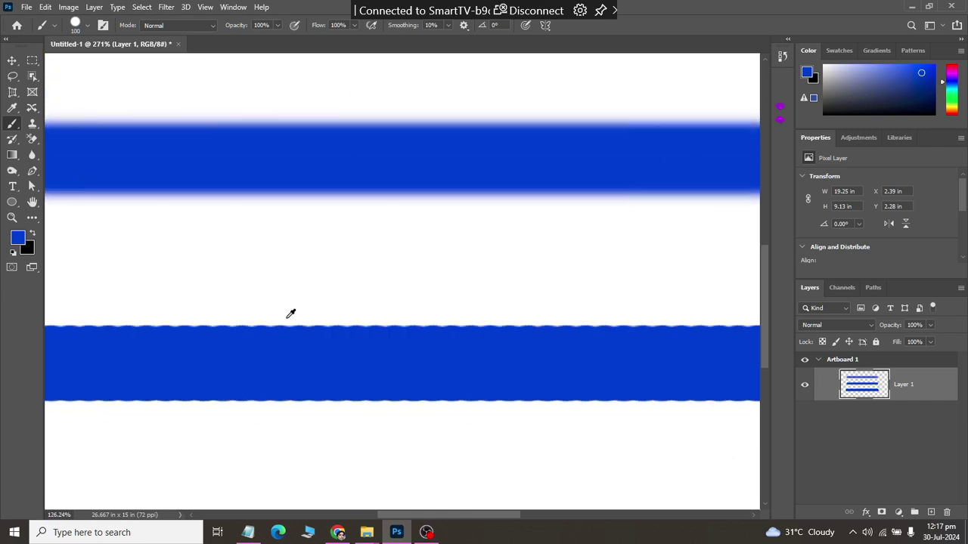
pyautogui.keyDown('alt'); pyautogui.scroll(-2, 290, 313); pyautogui.keyUp('alt')
pyautogui.keyDown('alt'); pyautogui.scroll(-2, 290, 313); pyautogui.keyUp('alt')
pyautogui.keyDown('alt'); pyautogui.scroll(-2, 290, 313); pyautogui.keyUp('alt')
pyautogui.keyDown('alt'); pyautogui.scroll(-1, 291, 313); pyautogui.keyUp('alt')
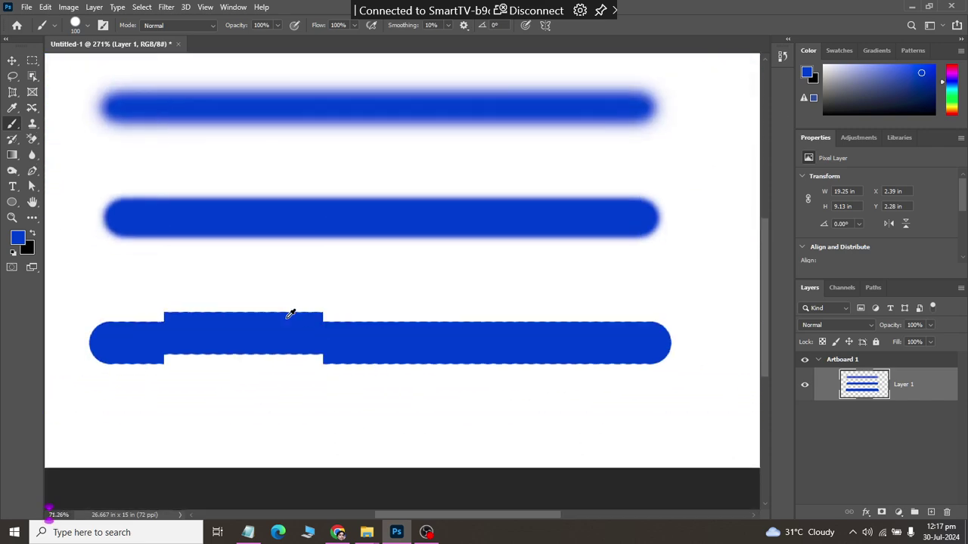
pyautogui.scroll(-2, 292, 310)
pyautogui.scroll(-2, 292, 311)
pyautogui.scroll(1, 317, 195)
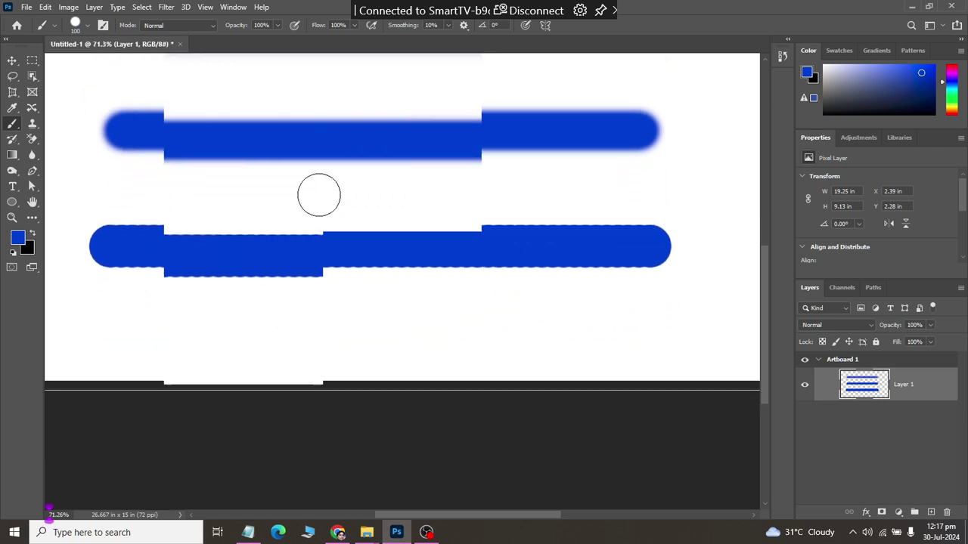
pyautogui.scroll(2, 317, 195)
pyautogui.scroll(2, 318, 195)
pyautogui.scroll(1, 319, 195)
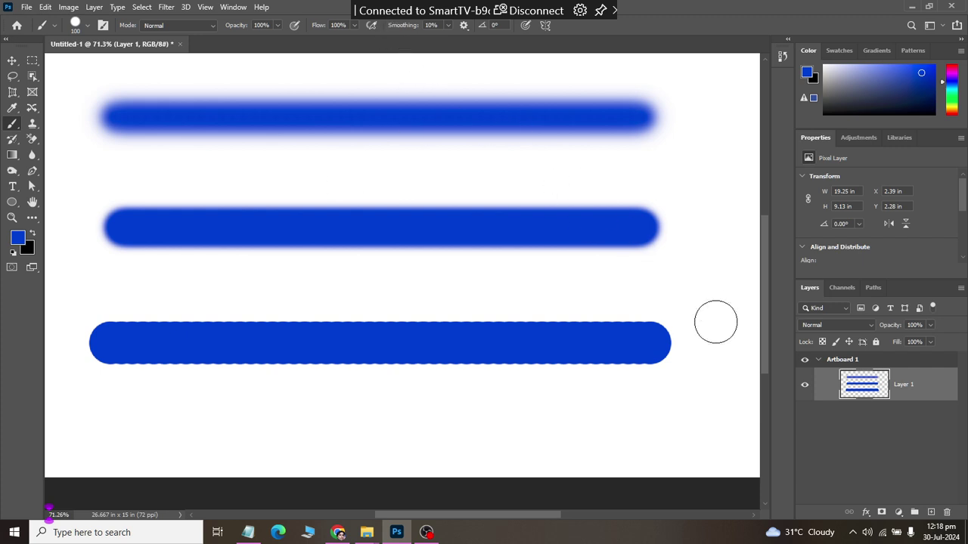
# - Undo the blue strokes and reshape the brush tip into a flat ellipse angled at 2°
pyautogui.hotkey('ctrl', 'z')
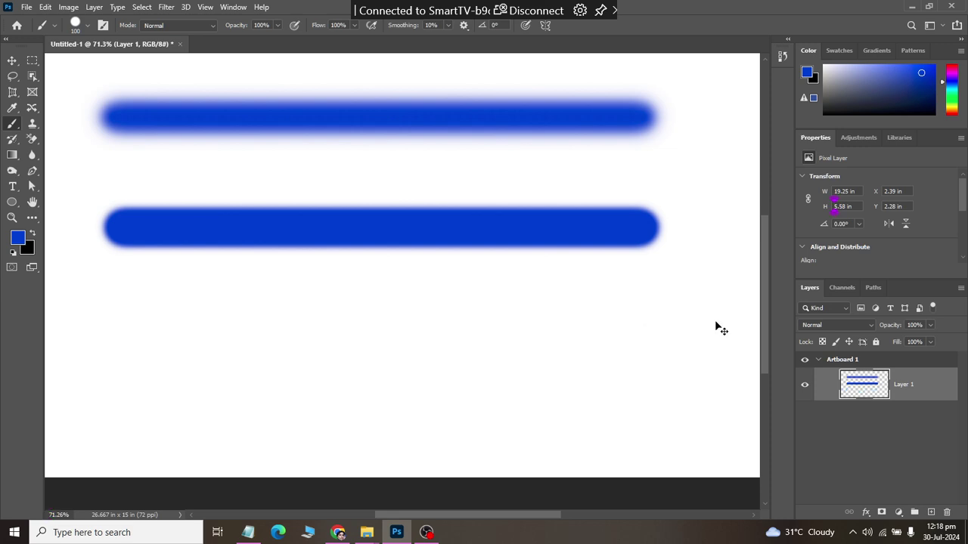
pyautogui.hotkey('ctrl', 'z')
pyautogui.hotkey('ctrl', 'z')
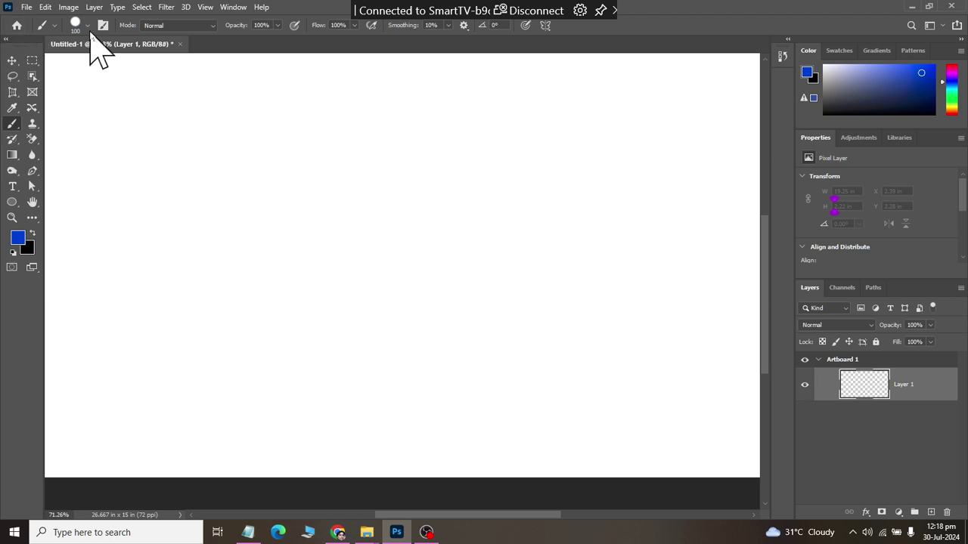
pyautogui.click(87, 25)
pyautogui.moveTo(50, 70)
pyautogui.mouseDown()
pyautogui.moveTo(42, 59)
pyautogui.moveTo(50, 81)
pyautogui.mouseUp()
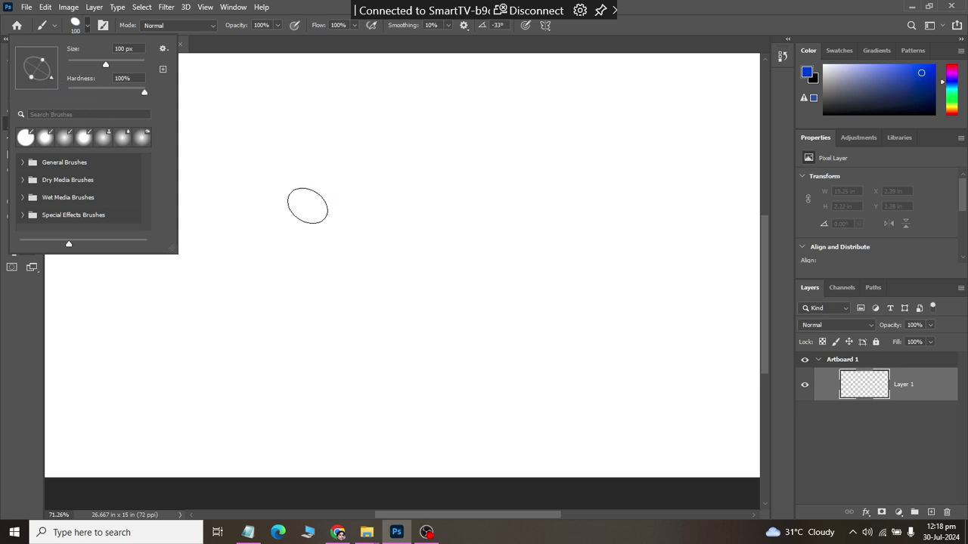
pyautogui.moveTo(50, 79); pyautogui.dragTo(51, 68)
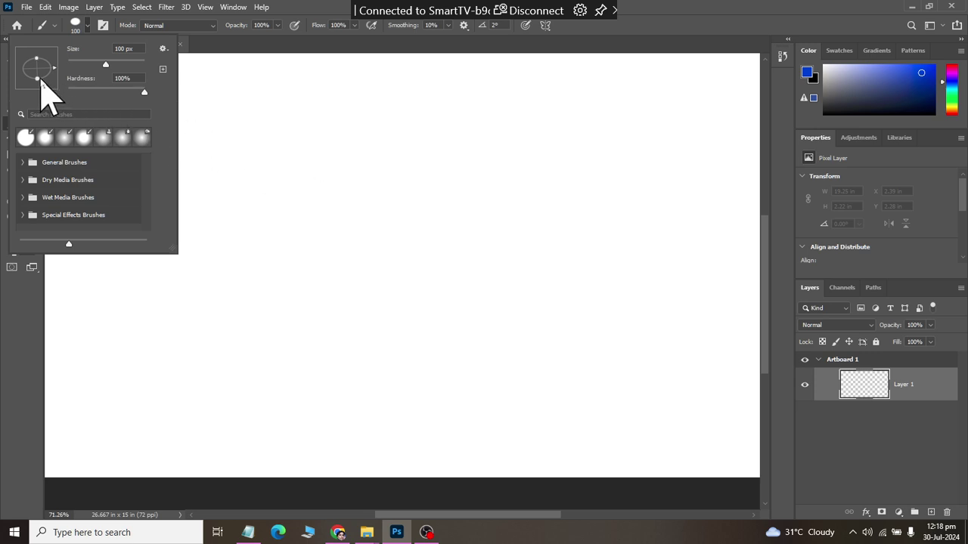
pyautogui.moveTo(38, 79); pyautogui.dragTo(38, 73)
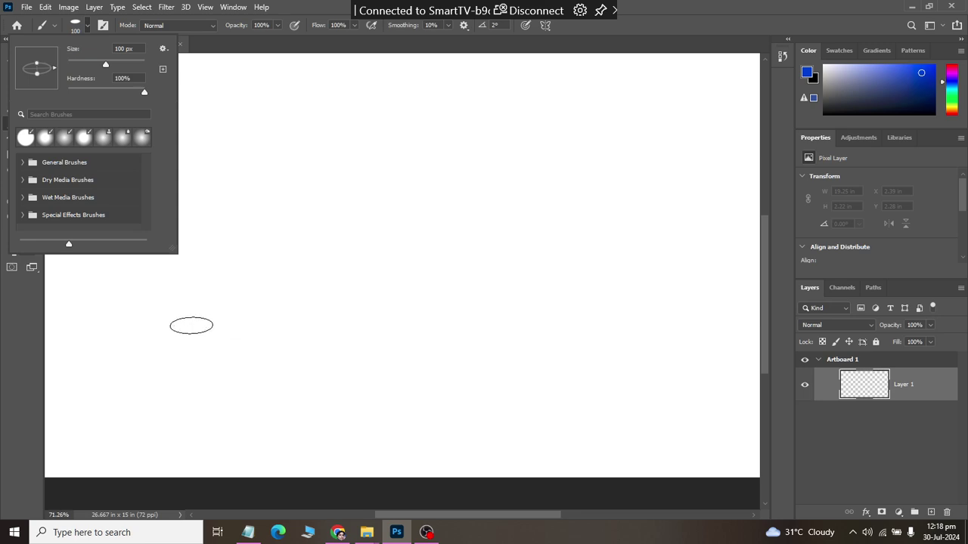
# - Paint a long flat blue test stroke, then undo it
pyautogui.moveTo(191, 325); pyautogui.dragTo(655, 339)
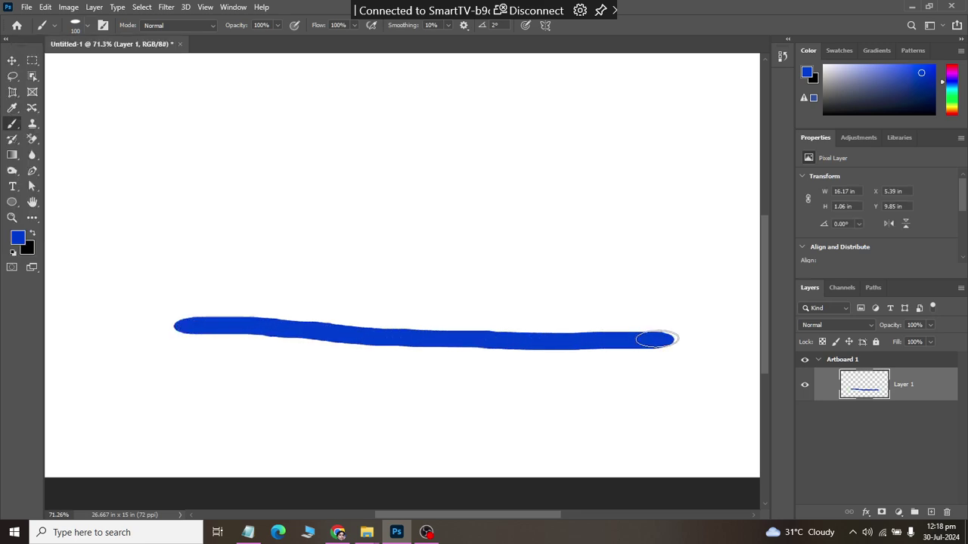
pyautogui.hotkey('ctrl', 'z')
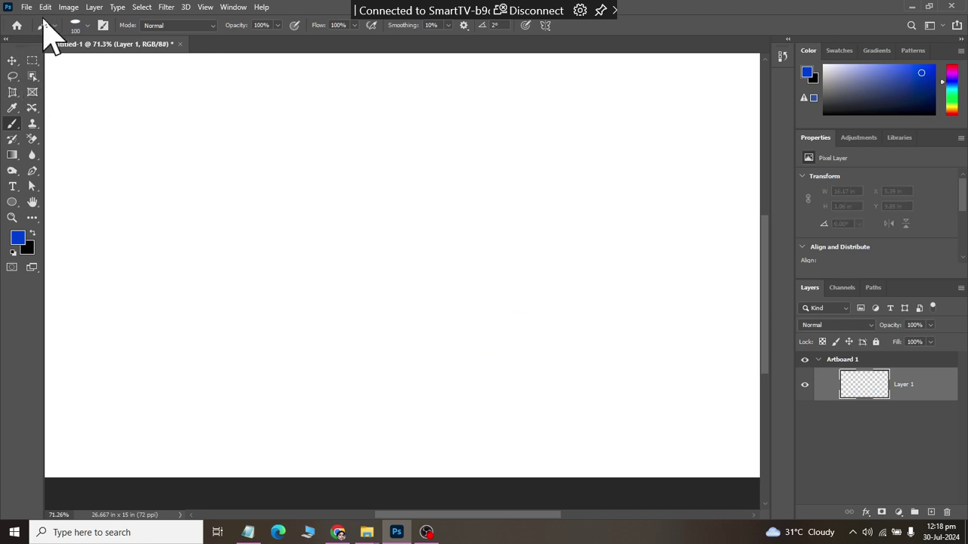
pyautogui.click(55, 25)
# - Lower brush hardness to 28%, test it with a blue stroke, and undo the stroke
pyautogui.click(88, 25)
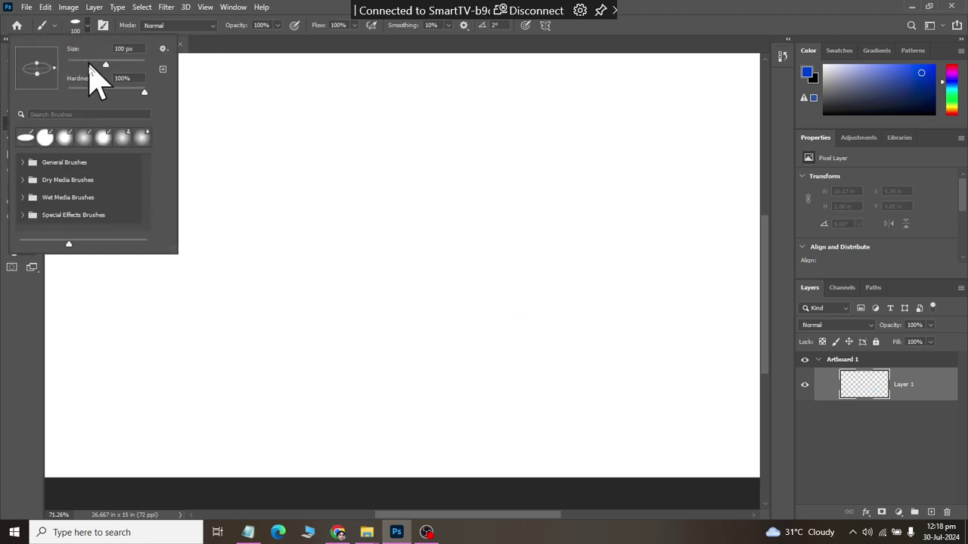
pyautogui.moveTo(144, 92); pyautogui.dragTo(89, 92)
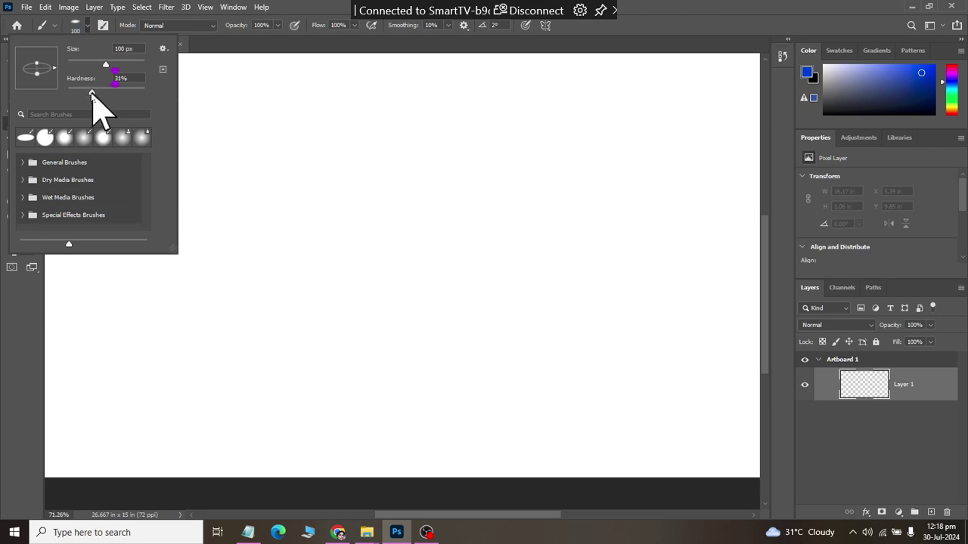
pyautogui.moveTo(205, 342); pyautogui.dragTo(435, 337)
pyautogui.hotkey('ctrl', 'z')
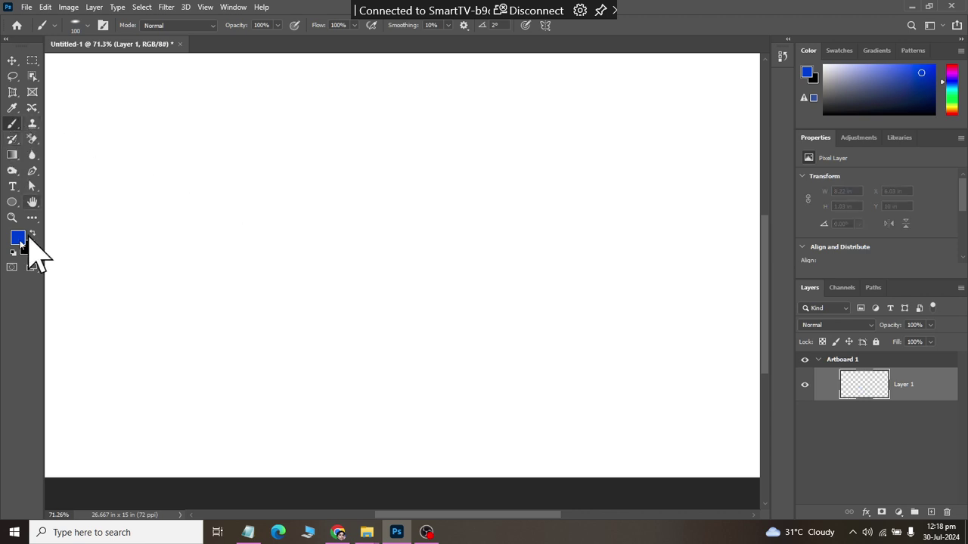
# - Set the foreground colour to grey #757575 and paint a long soft grey stroke
pyautogui.click(18, 238)
pyautogui.click(570, 130)
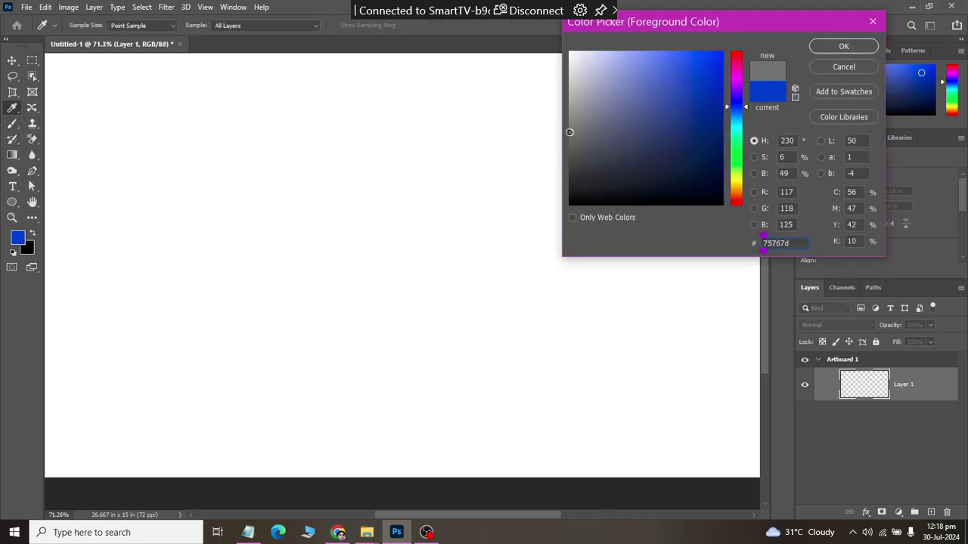
pyautogui.click(844, 46)
pyautogui.moveTo(190, 308)
pyautogui.mouseDown()
pyautogui.moveTo(588, 331)
pyautogui.moveTo(579, 328)
pyautogui.mouseUp()
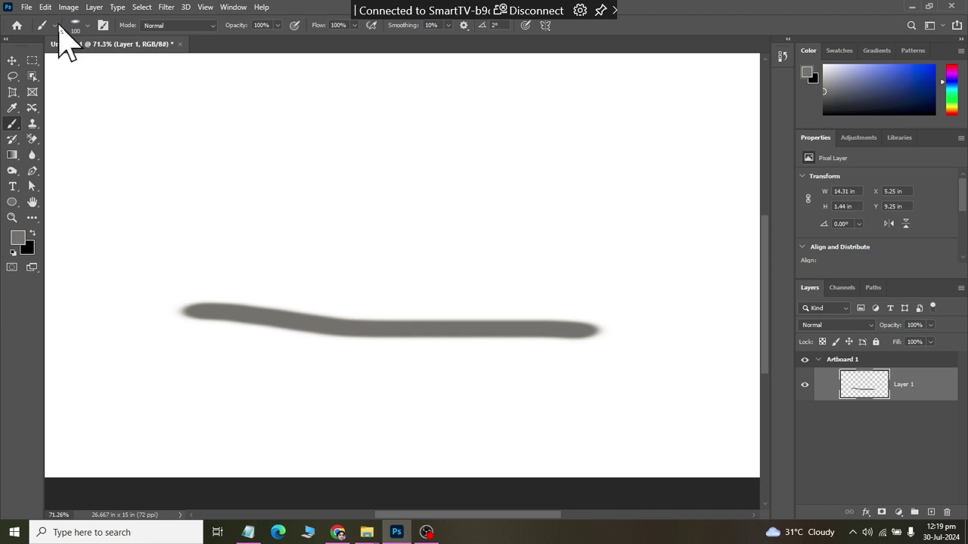
# - Make the brush tip round at a 33° angle and paint a grey loop above the stroke
pyautogui.click(88, 27)
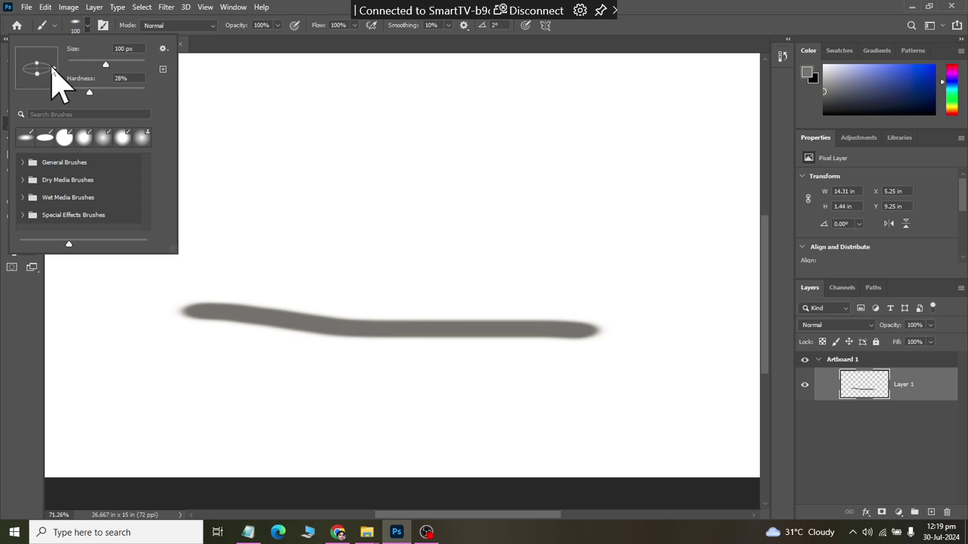
pyautogui.moveTo(51, 69)
pyautogui.mouseDown()
pyautogui.moveTo(38, 71)
pyautogui.moveTo(56, 96)
pyautogui.moveTo(22, 41)
pyautogui.moveTo(53, 68)
pyautogui.moveTo(33, 76)
pyautogui.moveTo(65, 118)
pyautogui.moveTo(55, 89)
pyautogui.mouseUp()
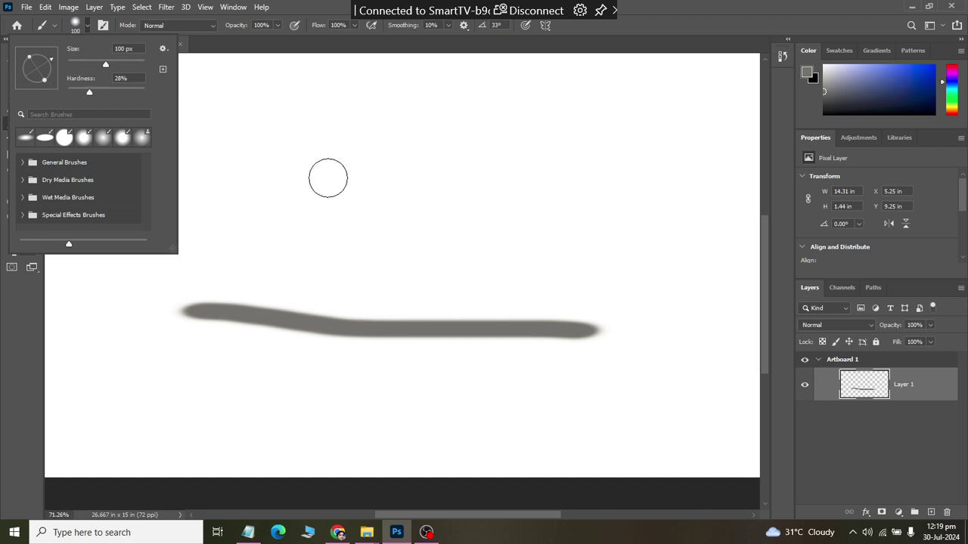
pyautogui.moveTo(326, 174)
pyautogui.mouseDown()
pyautogui.moveTo(415, 232)
pyautogui.moveTo(343, 270)
pyautogui.mouseUp()
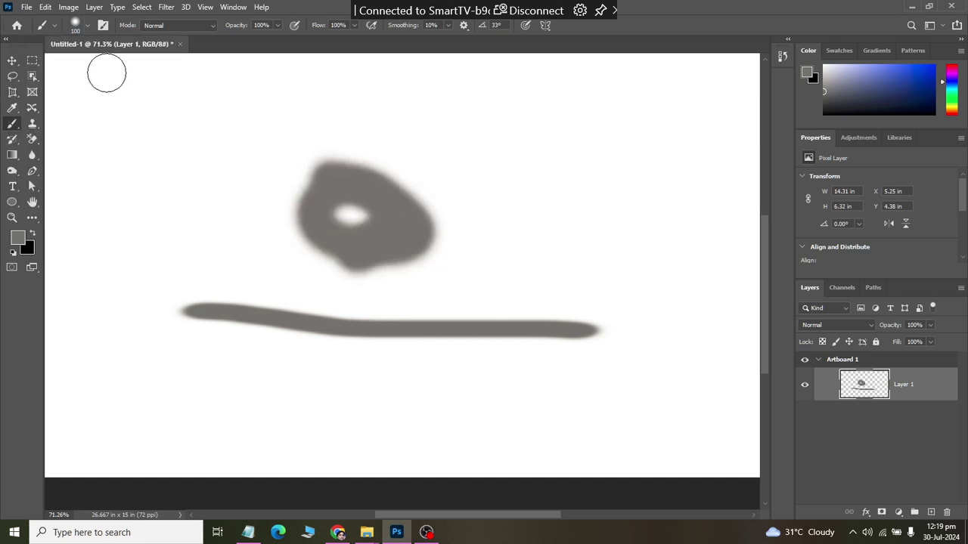
# - Switch to the standard Eraser at 500 px, 22% hardness, and erase the grey loop and stroke
pyautogui.rightClick(15, 123)
pyautogui.click(45, 123)
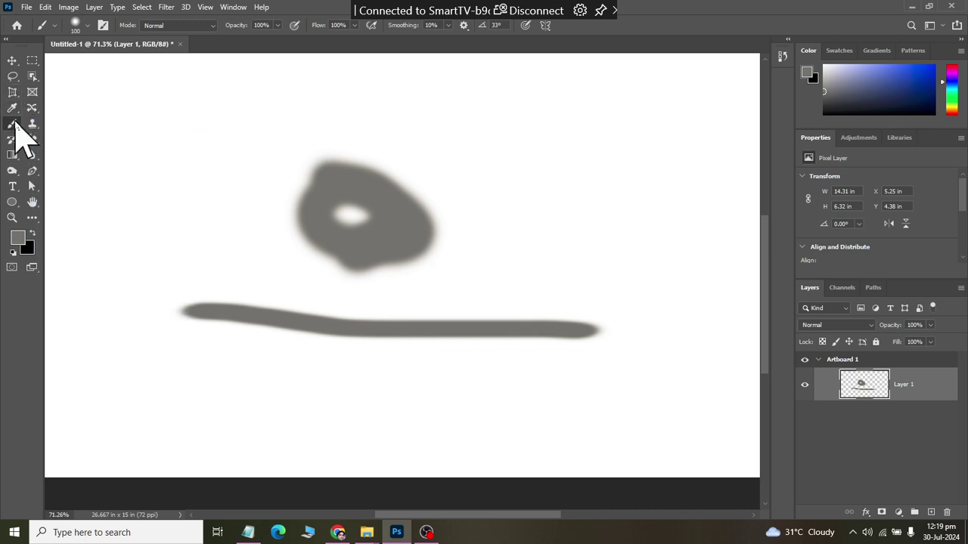
pyautogui.rightClick(15, 123)
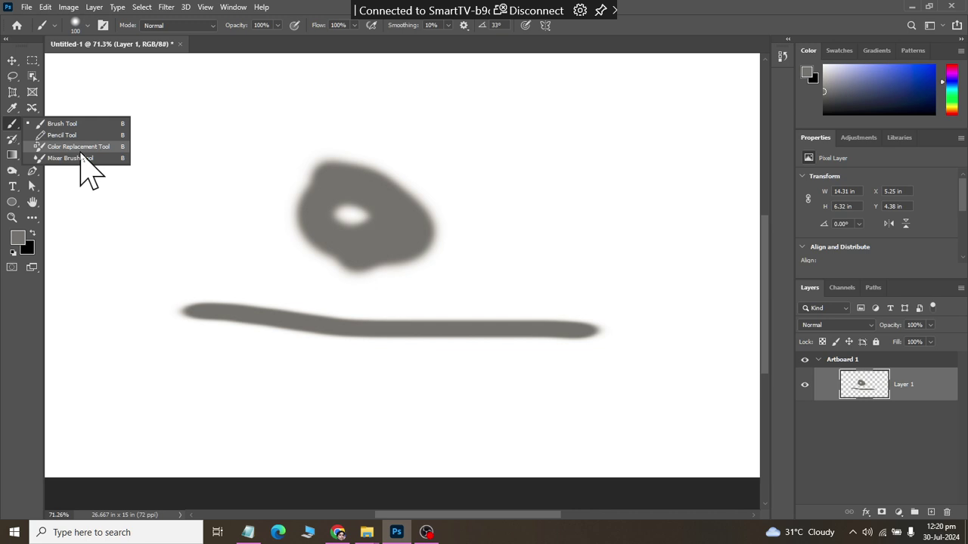
pyautogui.click(18, 181)
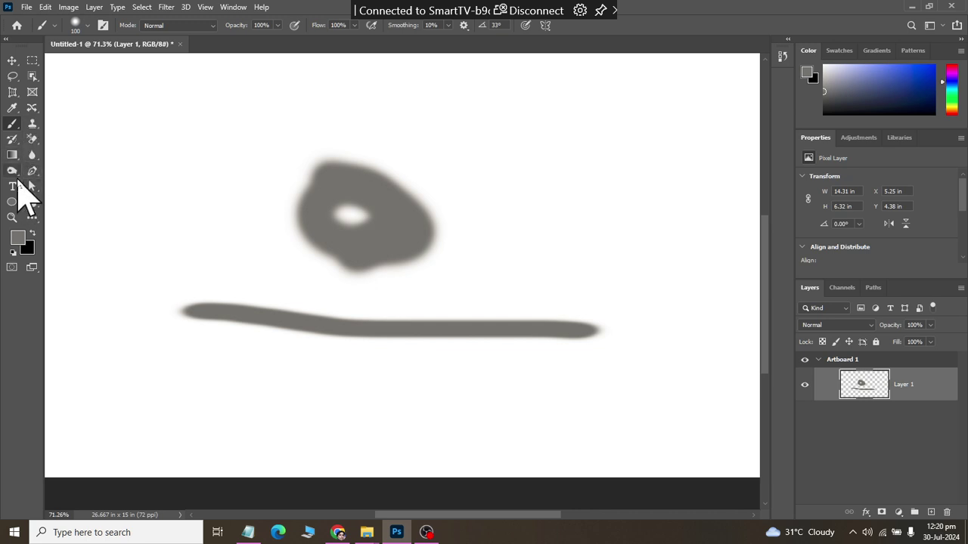
pyautogui.click(31, 139)
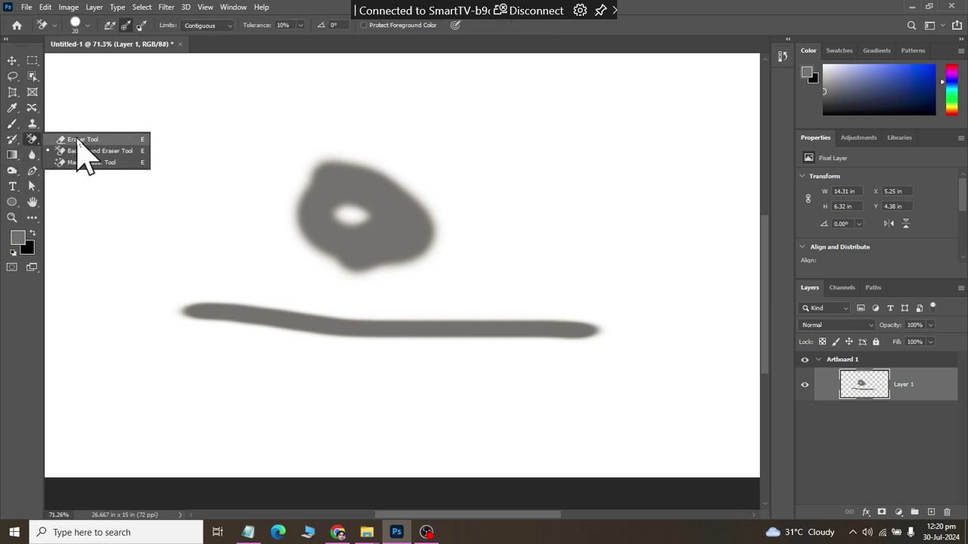
pyautogui.click(79, 140)
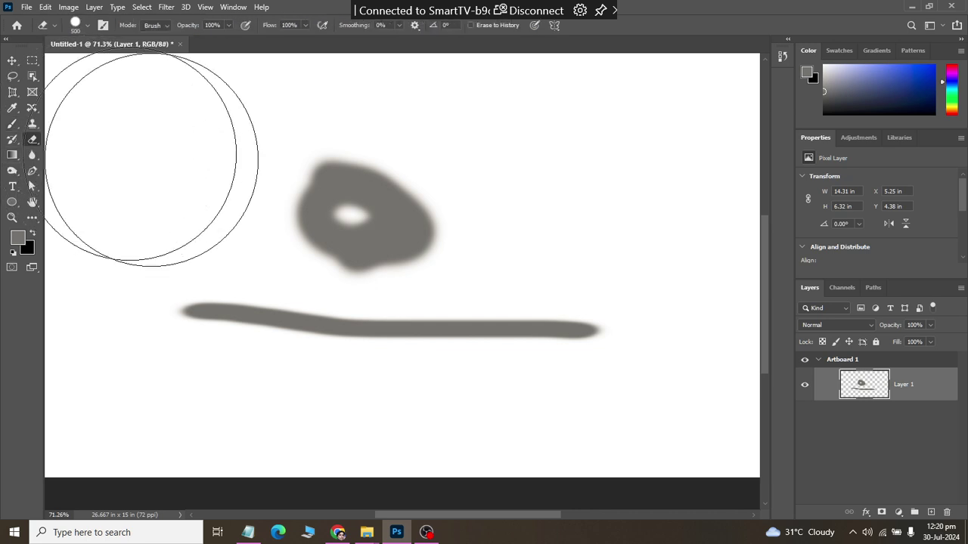
pyautogui.click(87, 25)
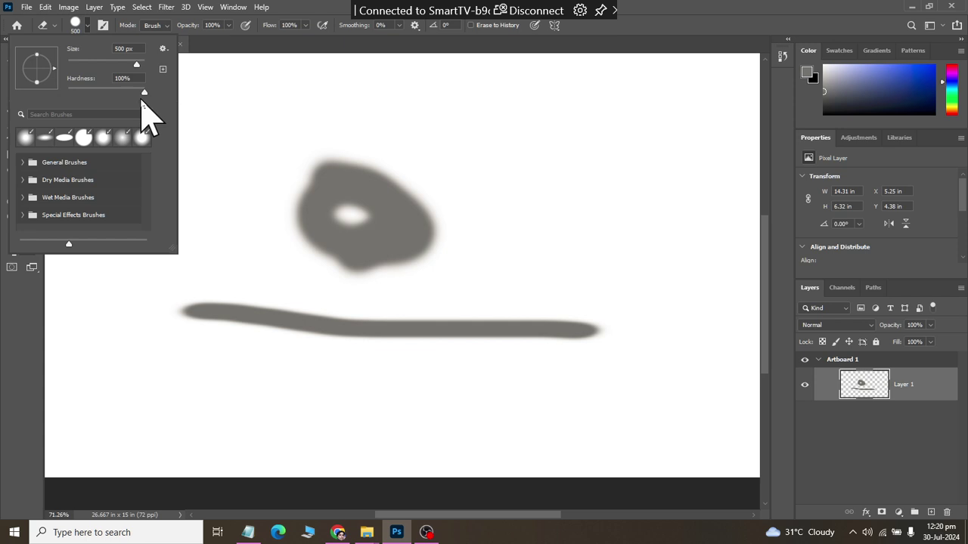
pyautogui.moveTo(140, 98); pyautogui.dragTo(102, 95)
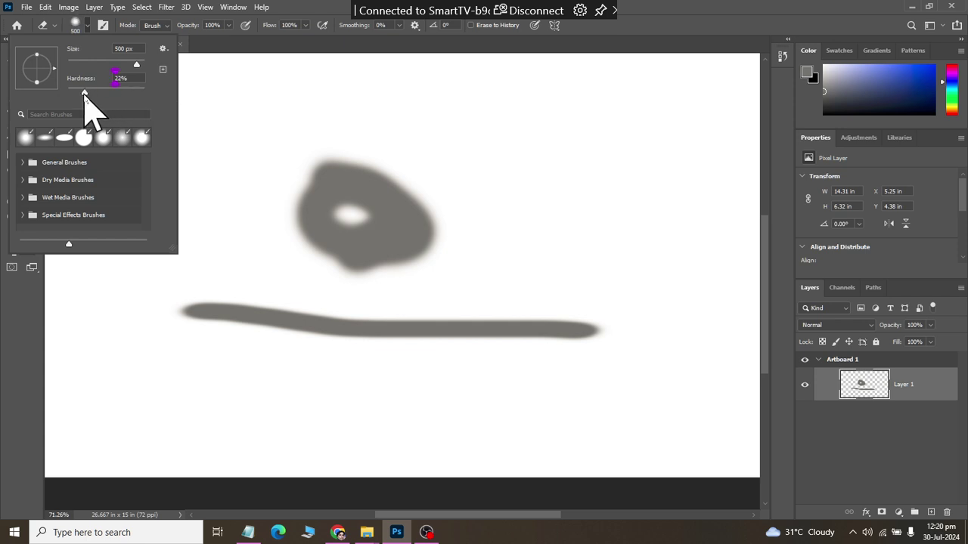
pyautogui.moveTo(305, 177)
pyautogui.mouseDown()
pyautogui.moveTo(425, 366)
pyautogui.moveTo(292, 356)
pyautogui.mouseUp()
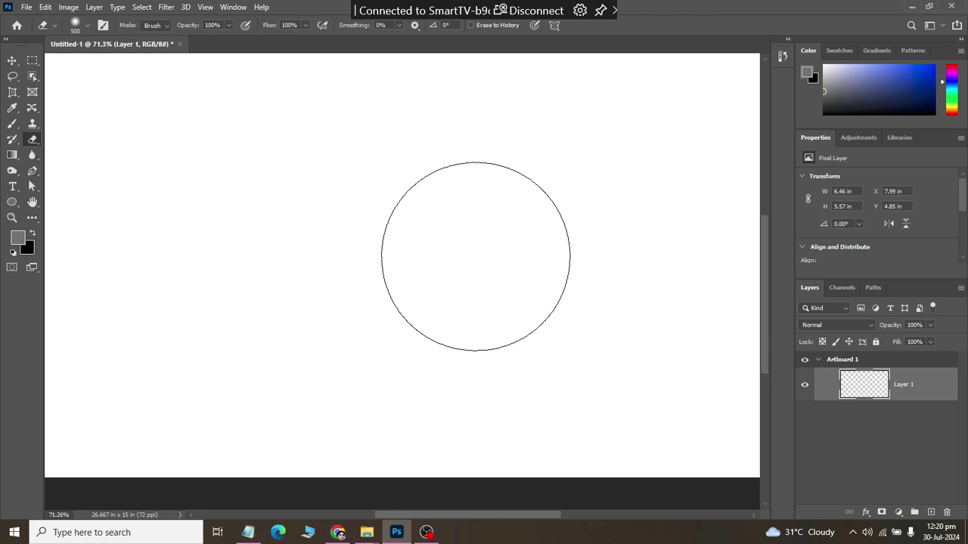
# - Switch back to the Brush and set the foreground colour to bright blue #0028f5
pyautogui.click(12, 124)
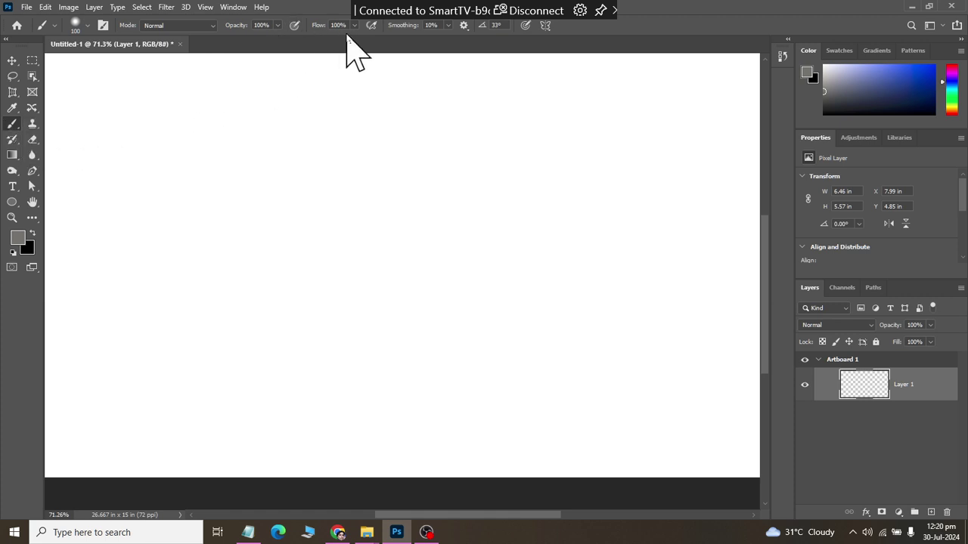
pyautogui.click(17, 239)
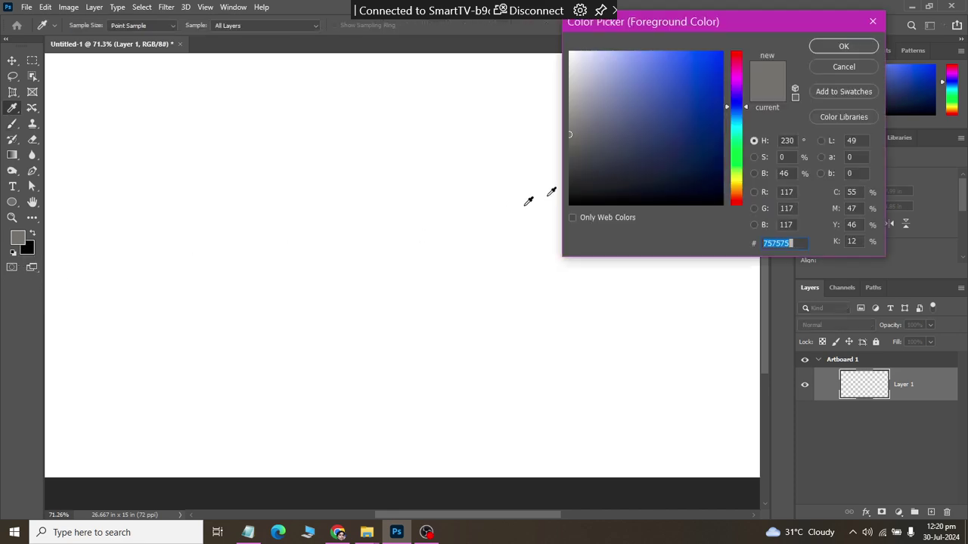
pyautogui.click(721, 56)
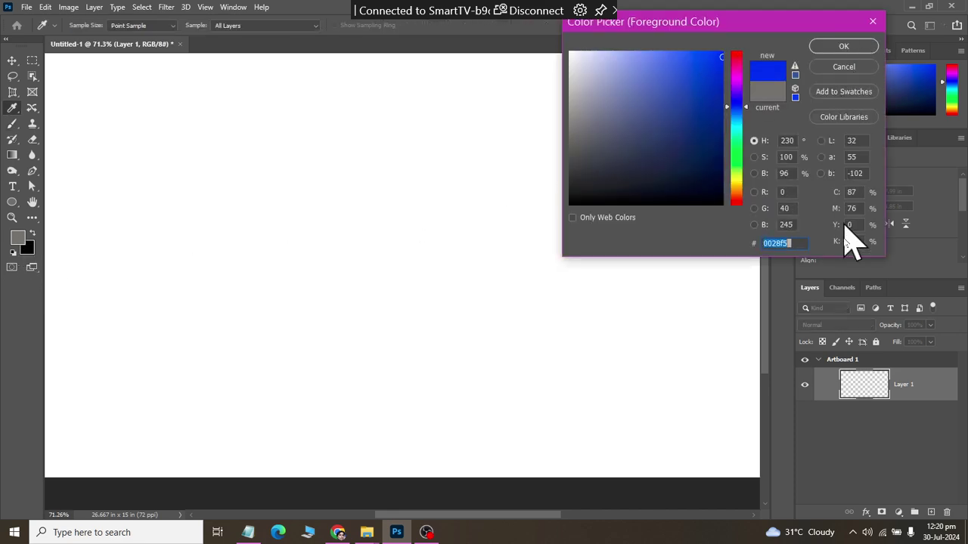
pyautogui.click(841, 45)
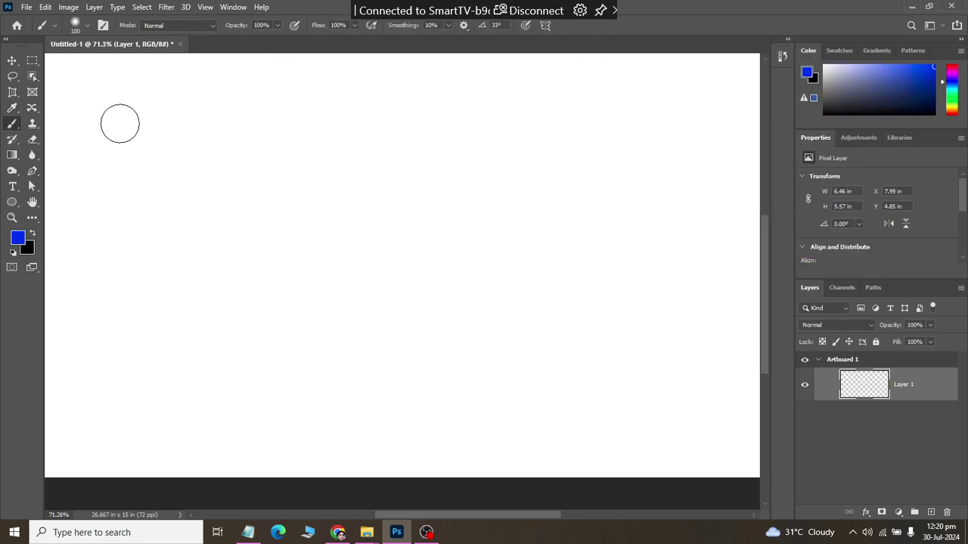
# - Paint a long blue stroke near the top and a second thick stroke below it
pyautogui.click(120, 124)
pyautogui.moveTo(120, 123); pyautogui.dragTo(680, 140)
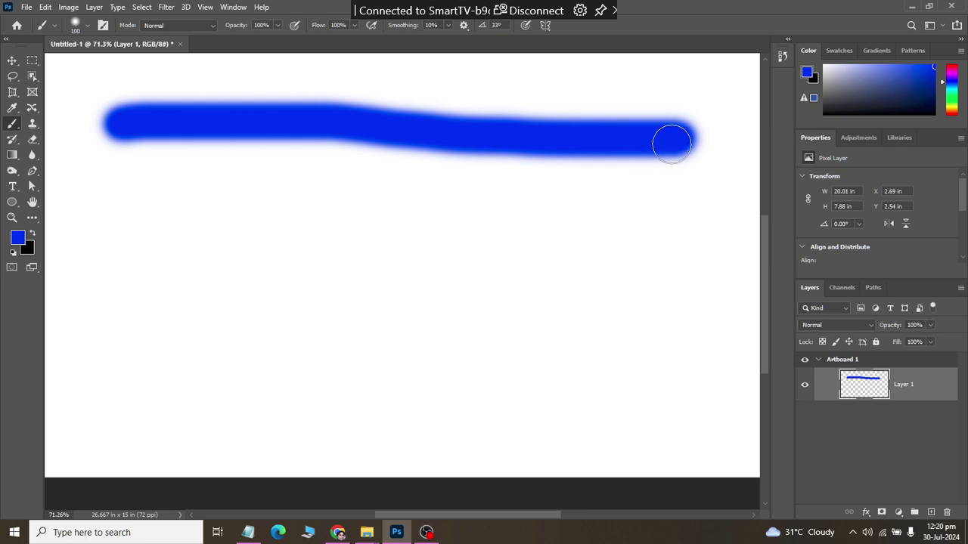
pyautogui.moveTo(123, 239)
pyautogui.mouseDown()
pyautogui.moveTo(522, 254)
pyautogui.moveTo(152, 238)
pyautogui.moveTo(242, 236)
pyautogui.moveTo(493, 264)
pyautogui.moveTo(149, 261)
pyautogui.moveTo(466, 260)
pyautogui.moveTo(255, 258)
pyautogui.moveTo(337, 239)
pyautogui.moveTo(222, 235)
pyautogui.moveTo(335, 262)
pyautogui.moveTo(303, 268)
pyautogui.mouseUp()
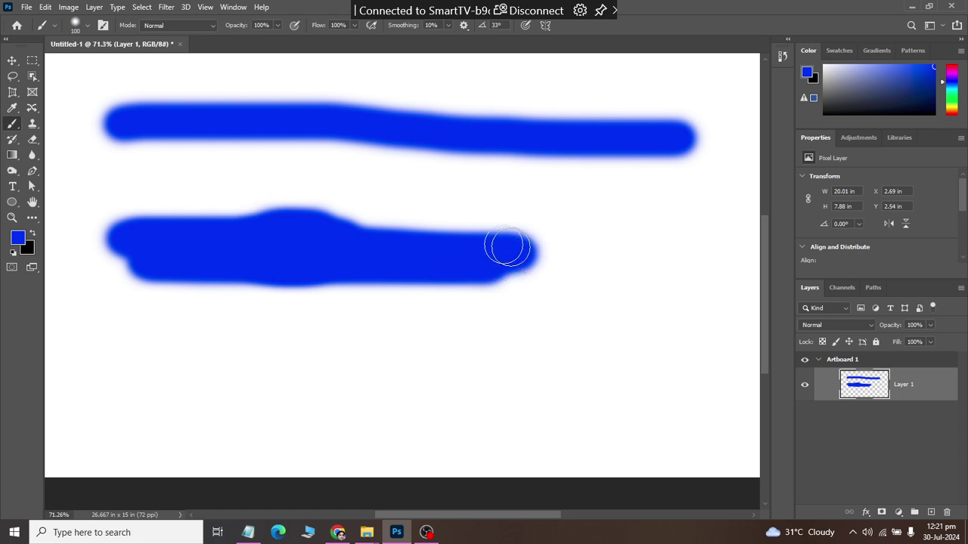
# - Erase the existing blue strokes and return to the Brush Tool
pyautogui.click(31, 139)
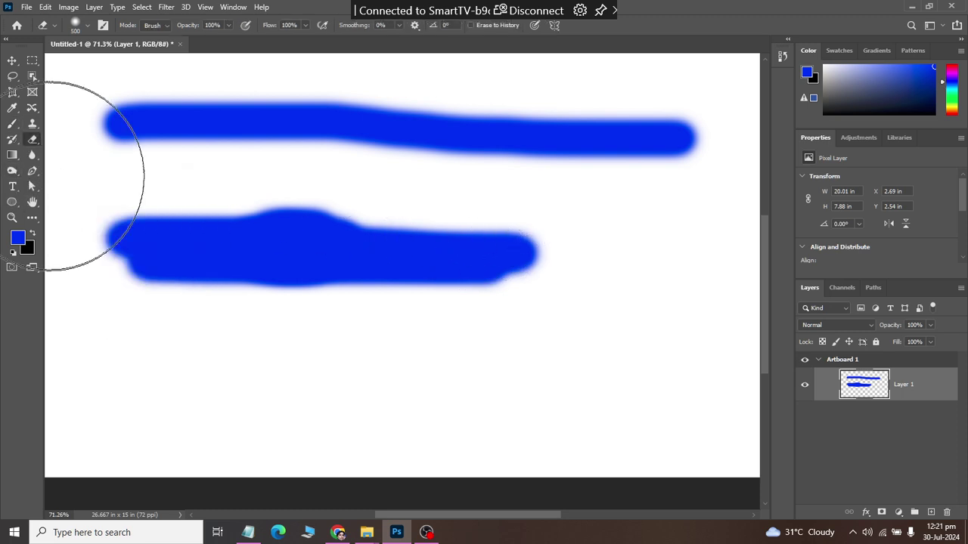
pyautogui.moveTo(108, 216)
pyautogui.mouseDown()
pyautogui.moveTo(348, 269)
pyautogui.moveTo(628, 143)
pyautogui.moveTo(129, 108)
pyautogui.moveTo(86, 125)
pyautogui.mouseUp()
pyautogui.click(15, 123)
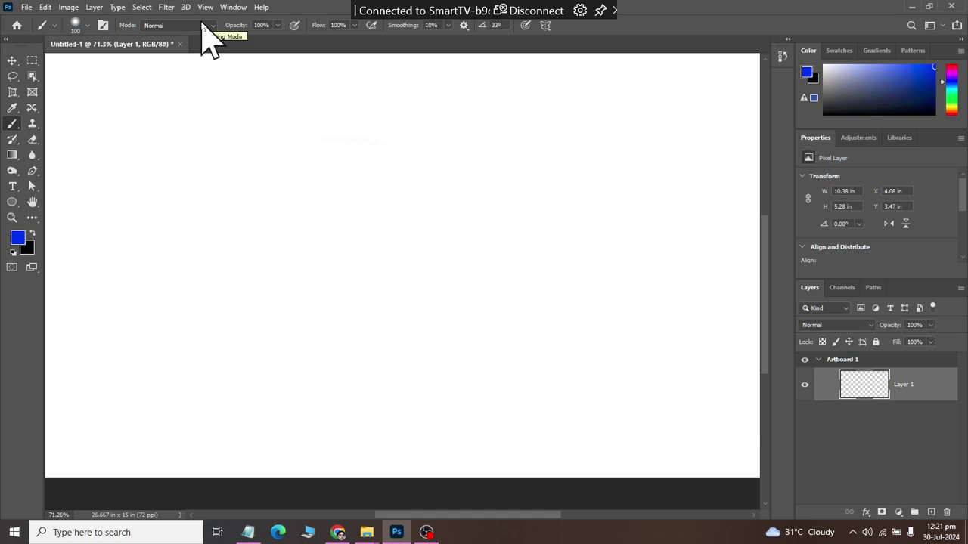
# - Set brush opacity to 50% and paint a half-transparent blue stroke near the top
pyautogui.click(278, 26)
pyautogui.write('50')
pyautogui.moveTo(121, 136); pyautogui.dragTo(573, 147)
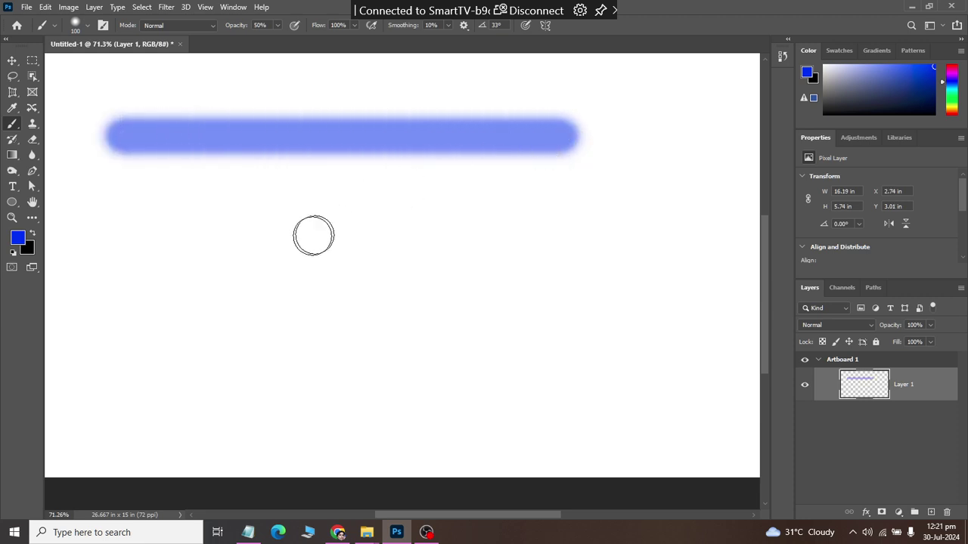
# - Paint a second semi-transparent blue stroke below, then set brush opacity to 25%
pyautogui.click(270, 25)
pyautogui.write('52')
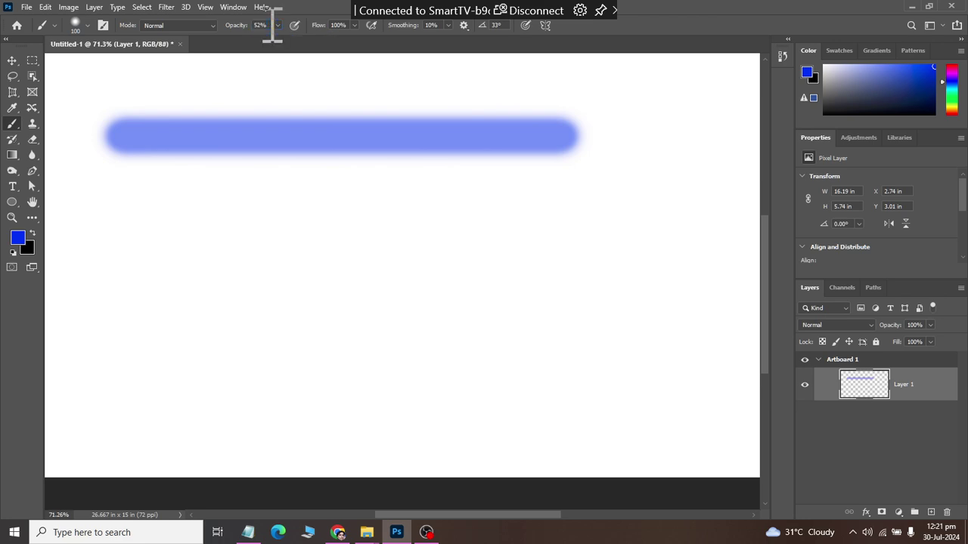
pyautogui.moveTo(121, 224); pyautogui.dragTo(579, 226)
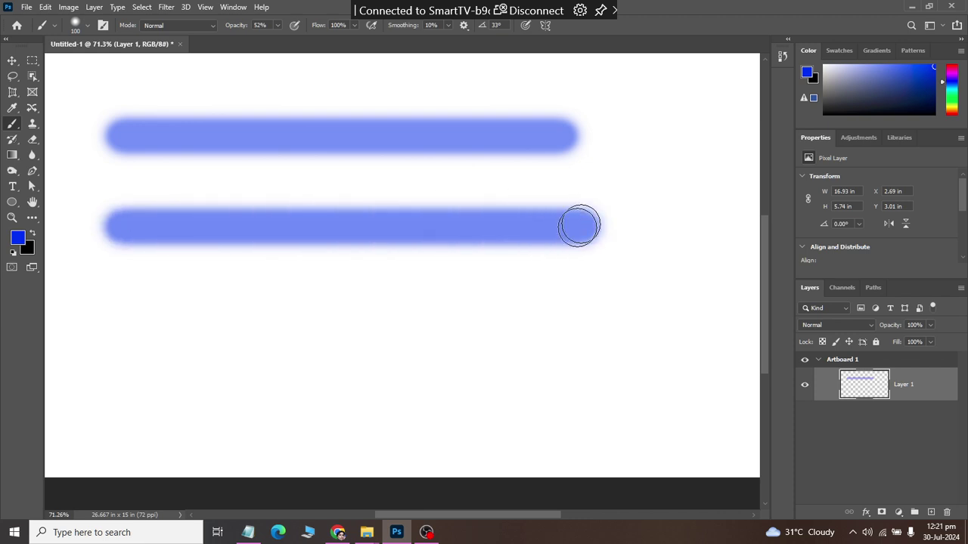
pyautogui.click(266, 25)
pyautogui.click(261, 25)
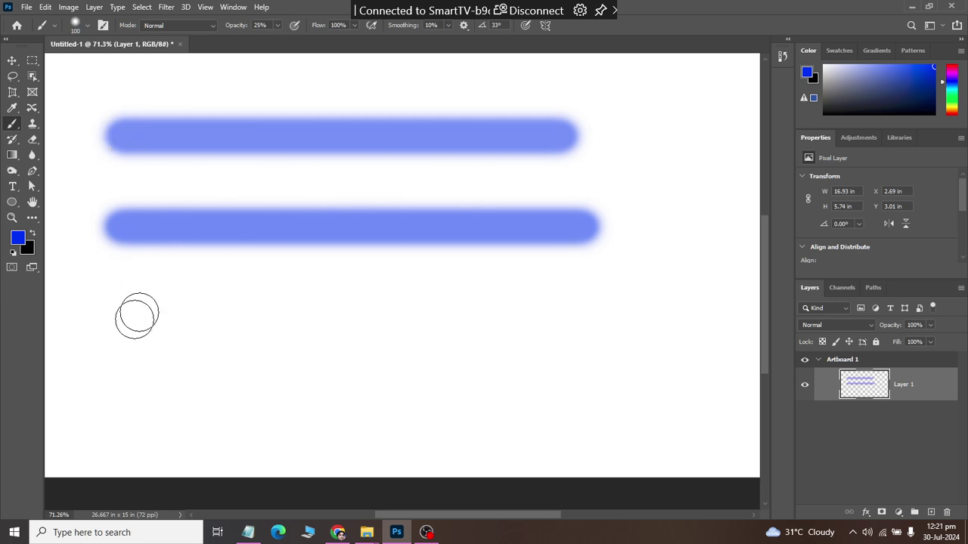
# - Paint one long horizontal 25%-opacity blue stroke below the two existing strokes
pyautogui.moveTo(125, 311); pyautogui.dragTo(599, 311)
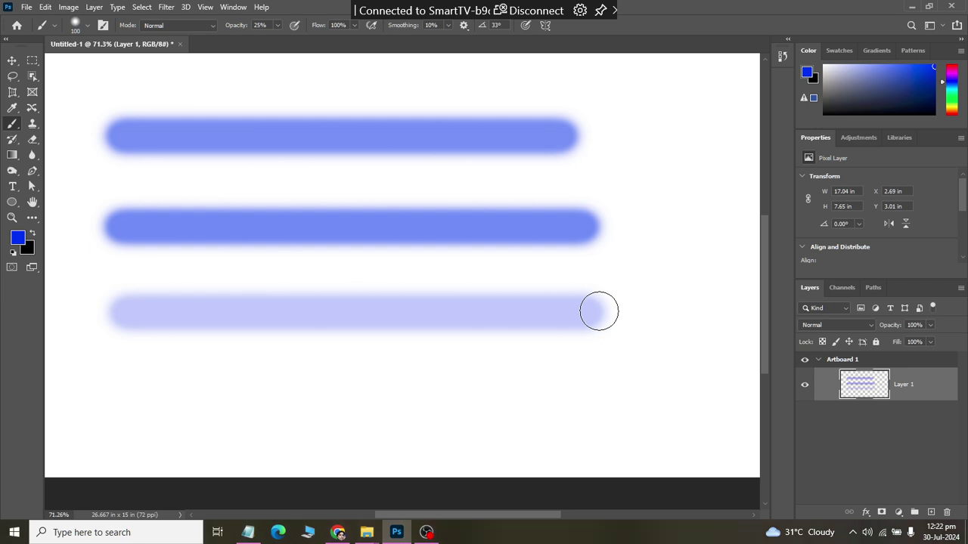
# - With the standard Eraser shrunk from 500 to 200, completely erase the top blue stroke
pyautogui.click(33, 141)
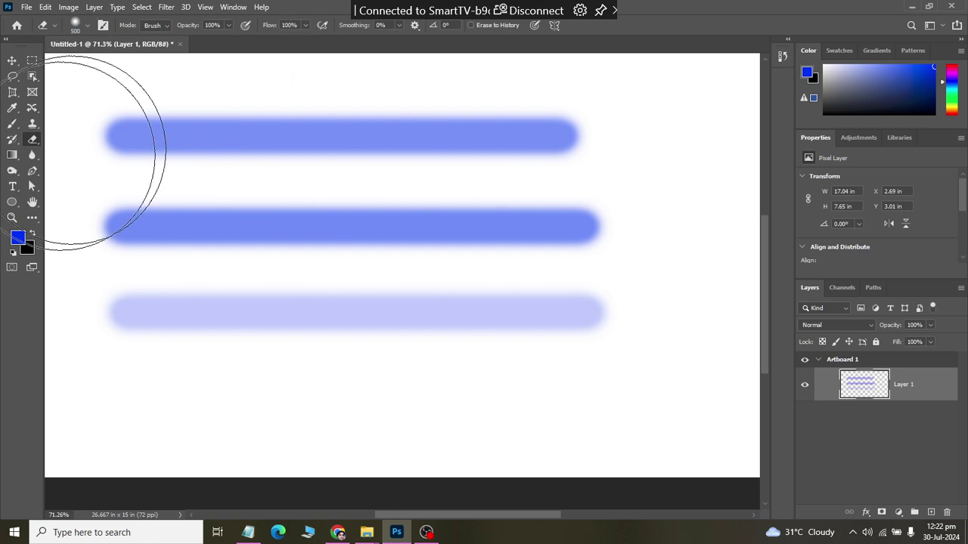
pyautogui.rightClick(38, 146)
pyautogui.click(83, 138)
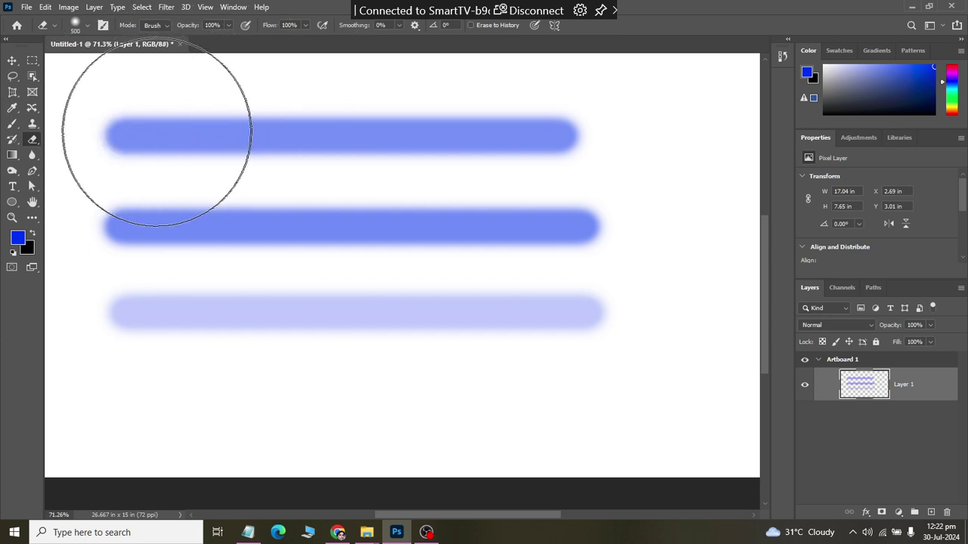
pyautogui.press('[')
pyautogui.press('[')
pyautogui.press('[')
pyautogui.press('[')
pyautogui.press('[')
pyautogui.press('[')
pyautogui.press('[')
pyautogui.press('[')
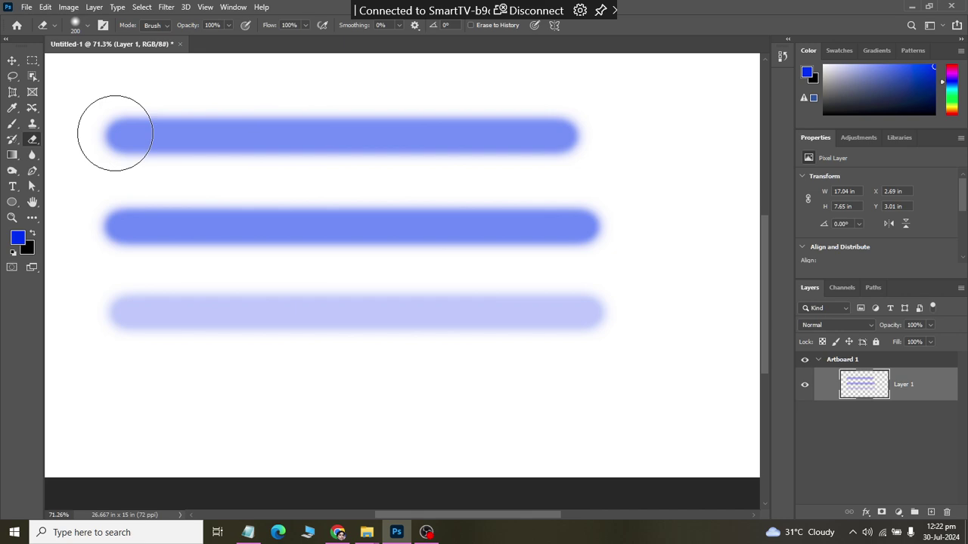
pyautogui.moveTo(115, 133); pyautogui.dragTo(600, 139)
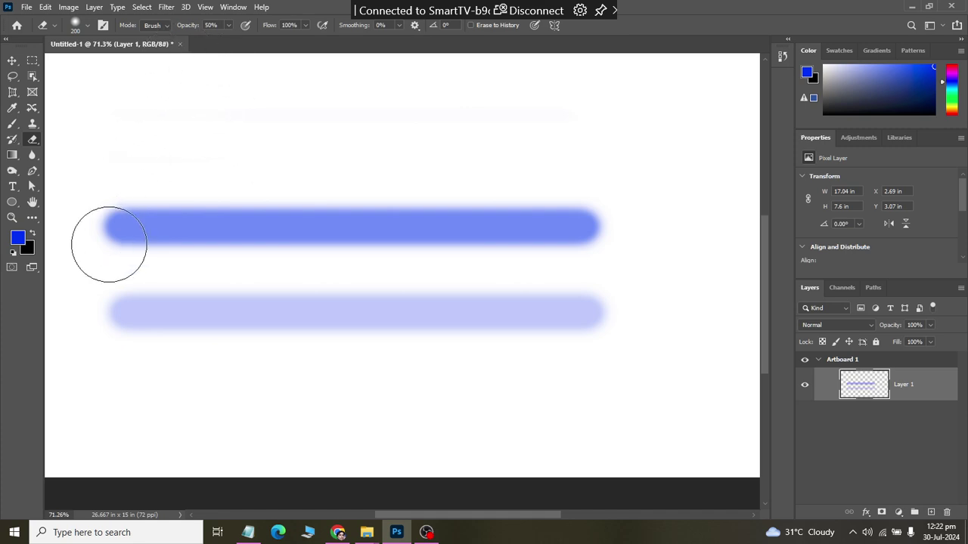
# - Fade the middle blue stroke with repeated 50%-opacity eraser passes until barely visible
pyautogui.moveTo(104, 234); pyautogui.dragTo(622, 223)
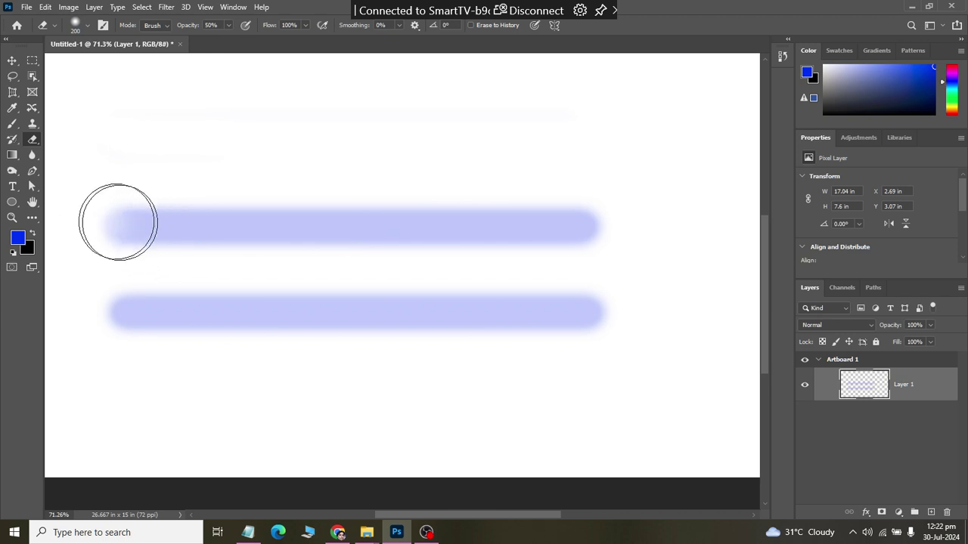
pyautogui.moveTo(119, 221); pyautogui.dragTo(612, 235)
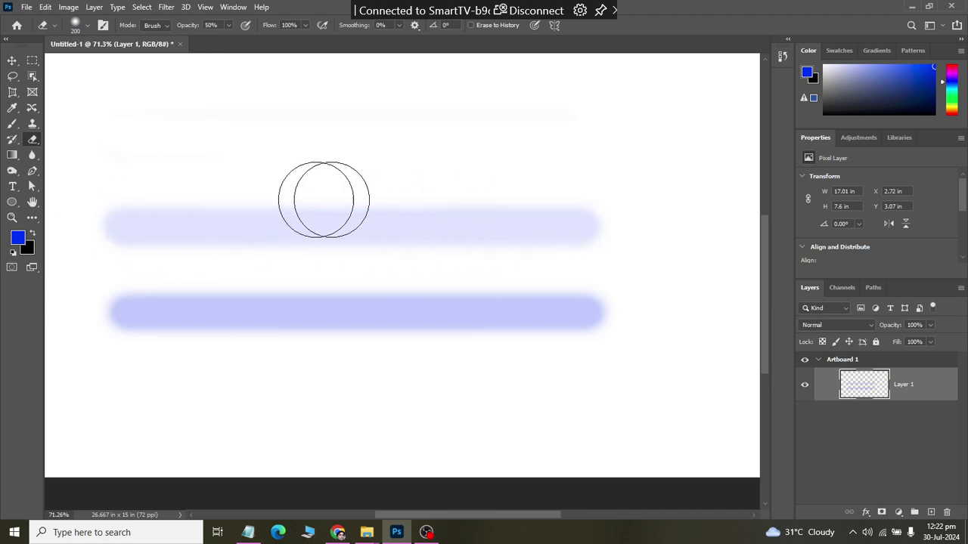
pyautogui.moveTo(114, 217); pyautogui.dragTo(599, 219)
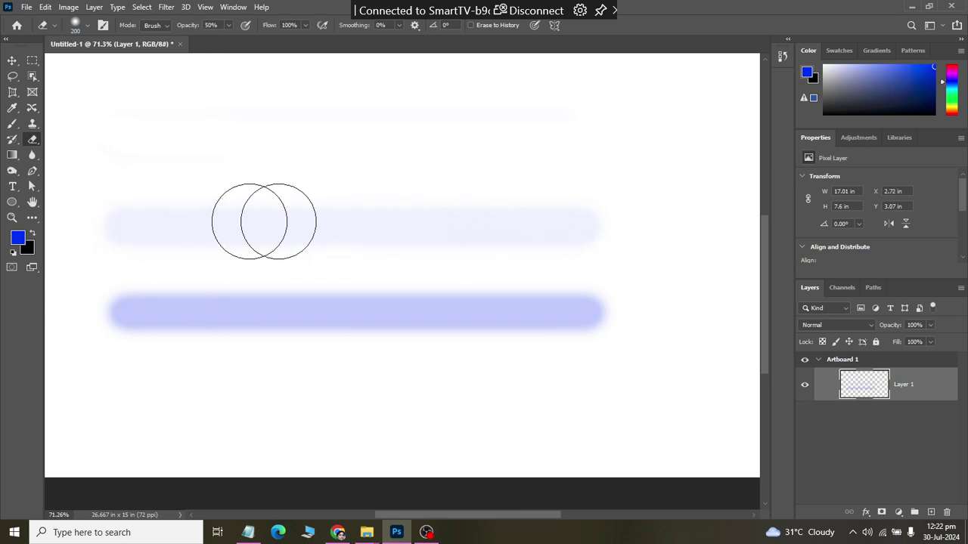
pyautogui.moveTo(75, 220); pyautogui.dragTo(617, 226)
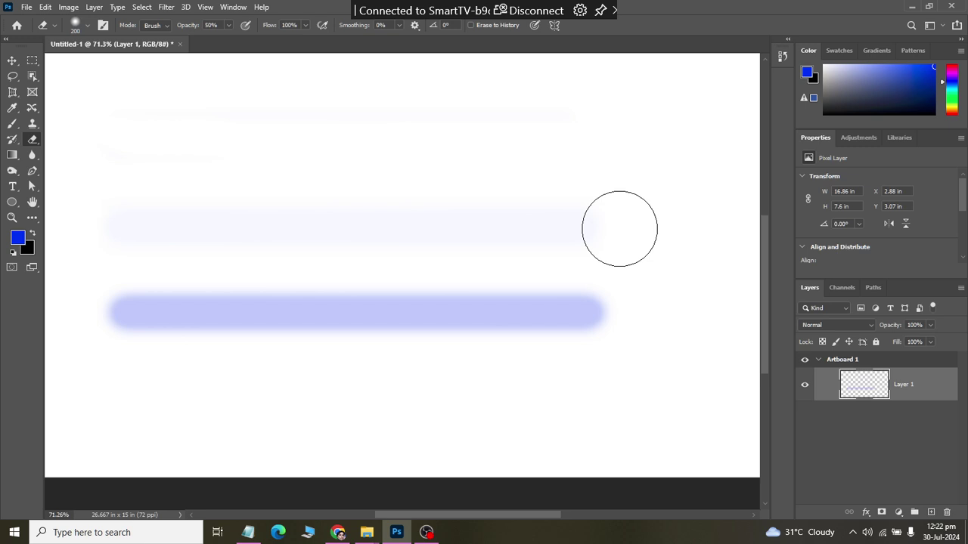
# - Repaint a pale 25%-opacity blue stroke near the top of the canvas with the Brush
pyautogui.click(12, 123)
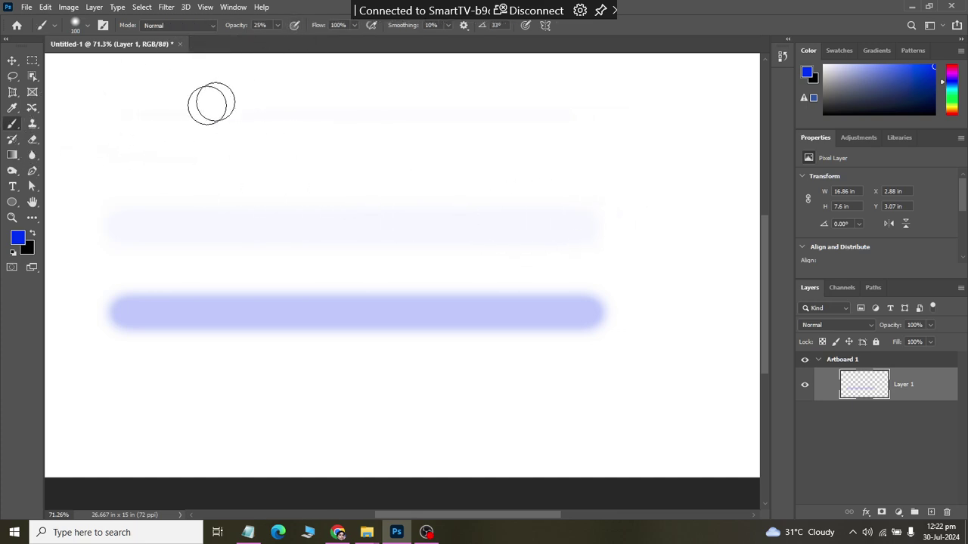
pyautogui.moveTo(143, 119)
pyautogui.mouseDown()
pyautogui.moveTo(302, 113)
pyautogui.moveTo(636, 126)
pyautogui.moveTo(150, 127)
pyautogui.moveTo(605, 123)
pyautogui.moveTo(156, 112)
pyautogui.moveTo(602, 121)
pyautogui.moveTo(167, 126)
pyautogui.moveTo(285, 138)
pyautogui.moveTo(532, 141)
pyautogui.moveTo(490, 128)
pyautogui.moveTo(212, 128)
pyautogui.moveTo(546, 133)
pyautogui.moveTo(449, 145)
pyautogui.moveTo(159, 132)
pyautogui.moveTo(597, 139)
pyautogui.moveTo(284, 139)
pyautogui.mouseUp()
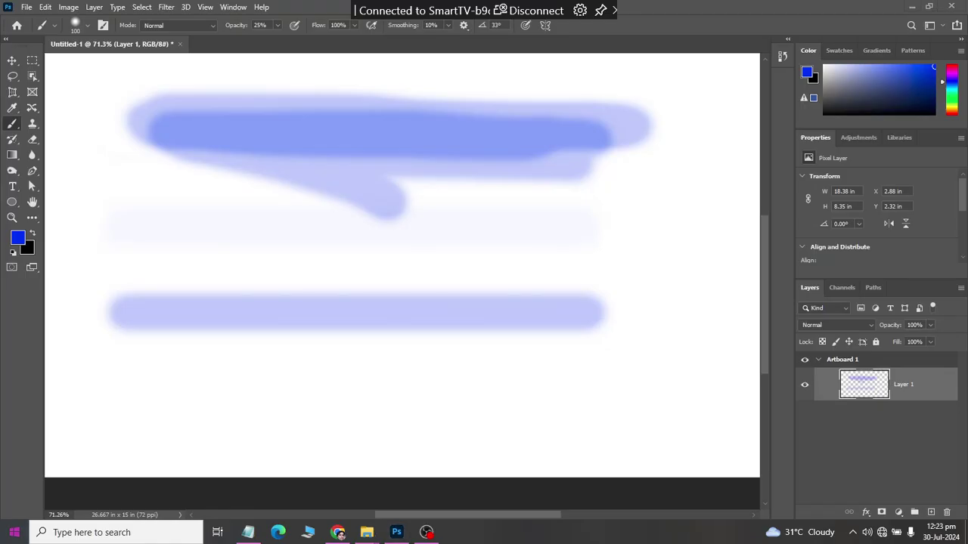
# - Open the System page of Windows Settings via the Start menu
pyautogui.click(14, 532)
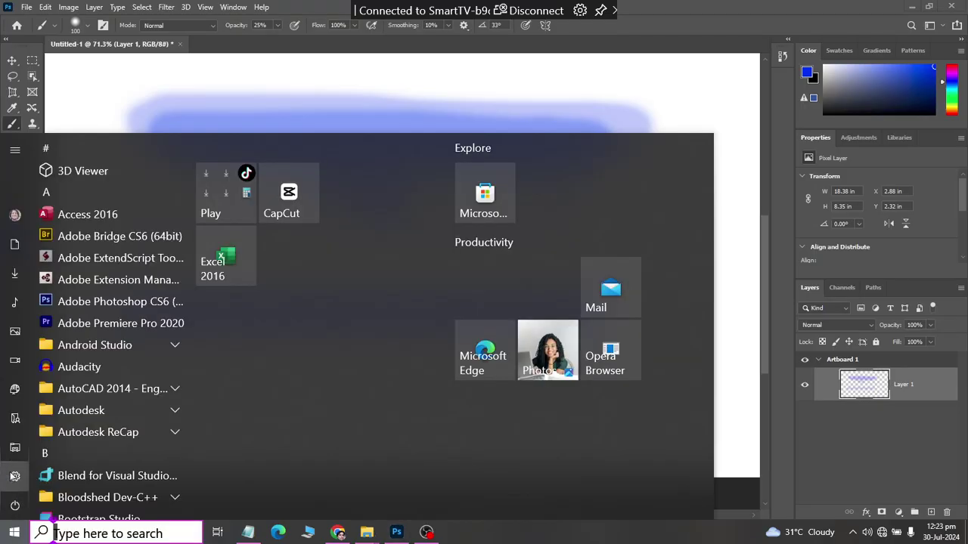
pyautogui.click(18, 478)
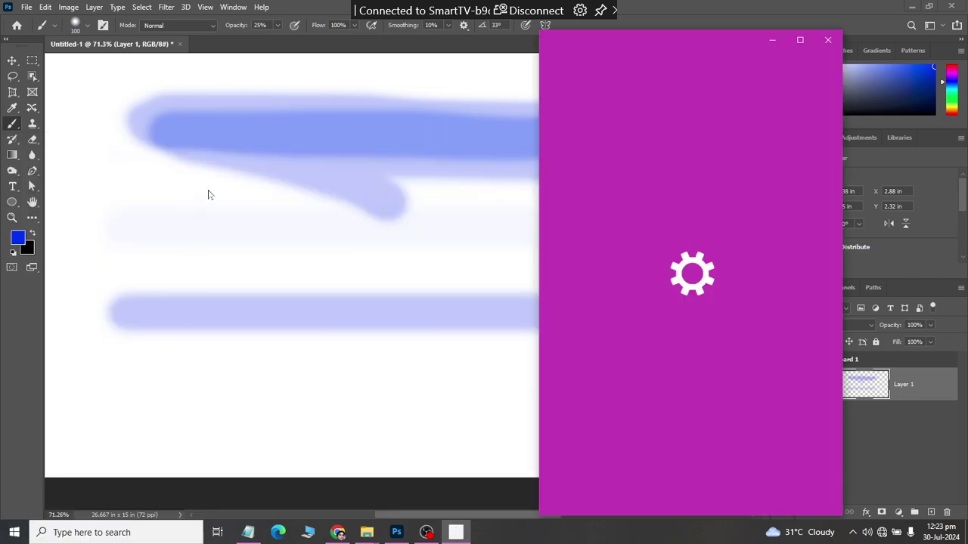
pyautogui.click(629, 307)
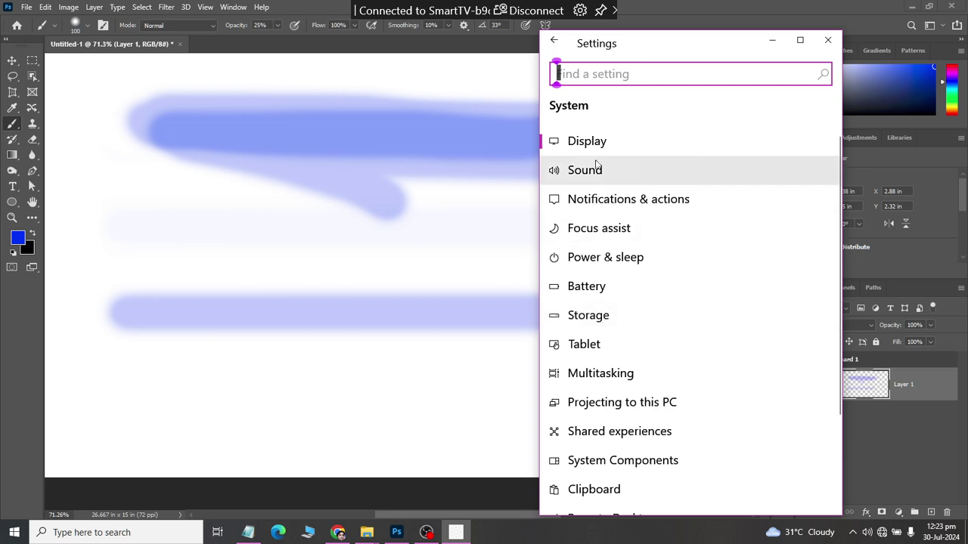